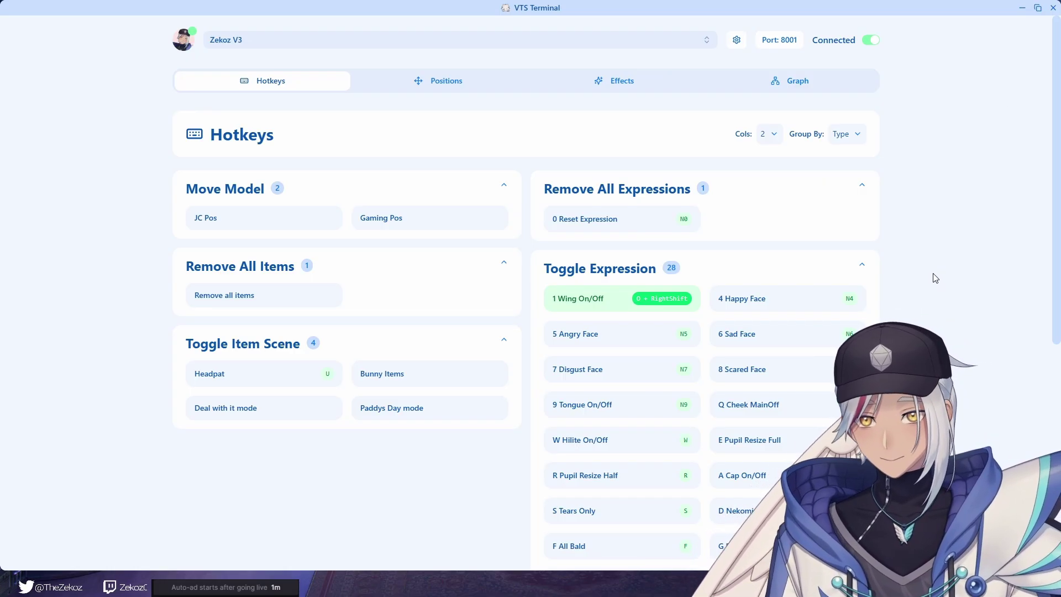
Try the All Bald, Cap On/Off, Cheek MainOff and Disgust Face expressions, and reset all expressions.
scroll(739, 277, down, 1)
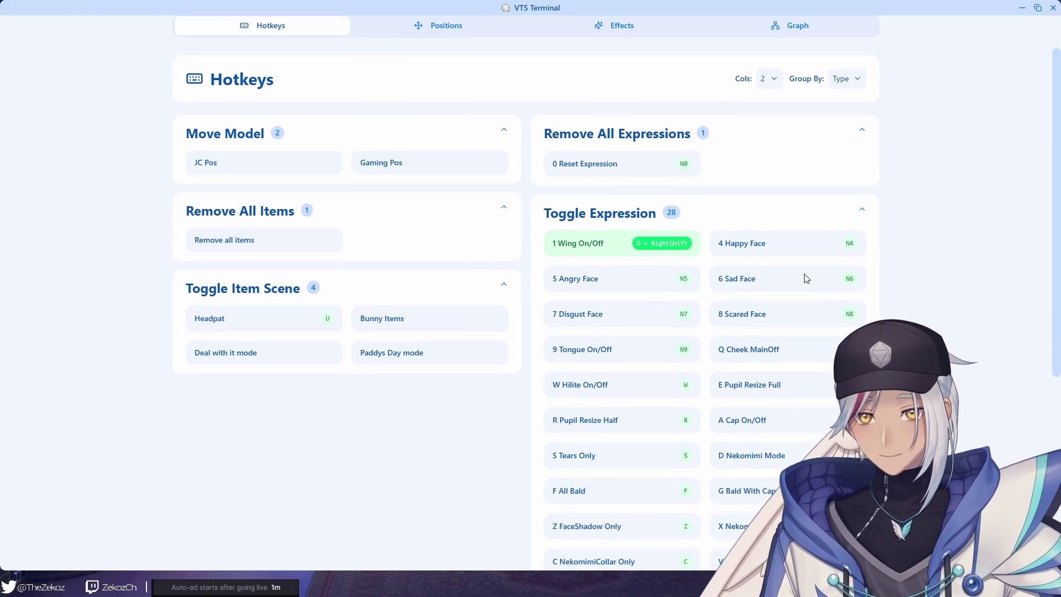
click(607, 251)
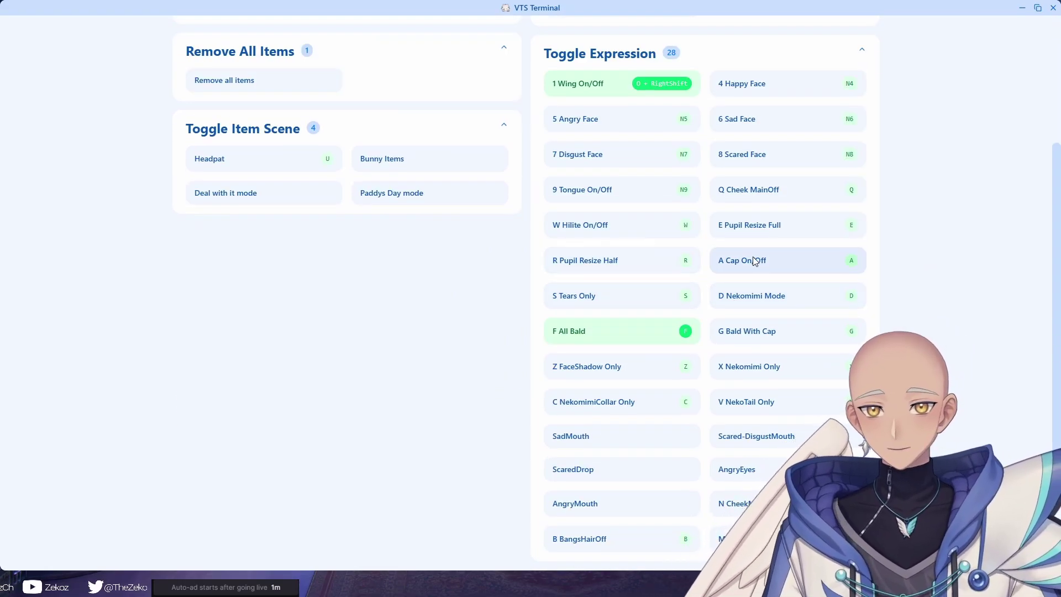
click(758, 261)
click(744, 193)
click(636, 154)
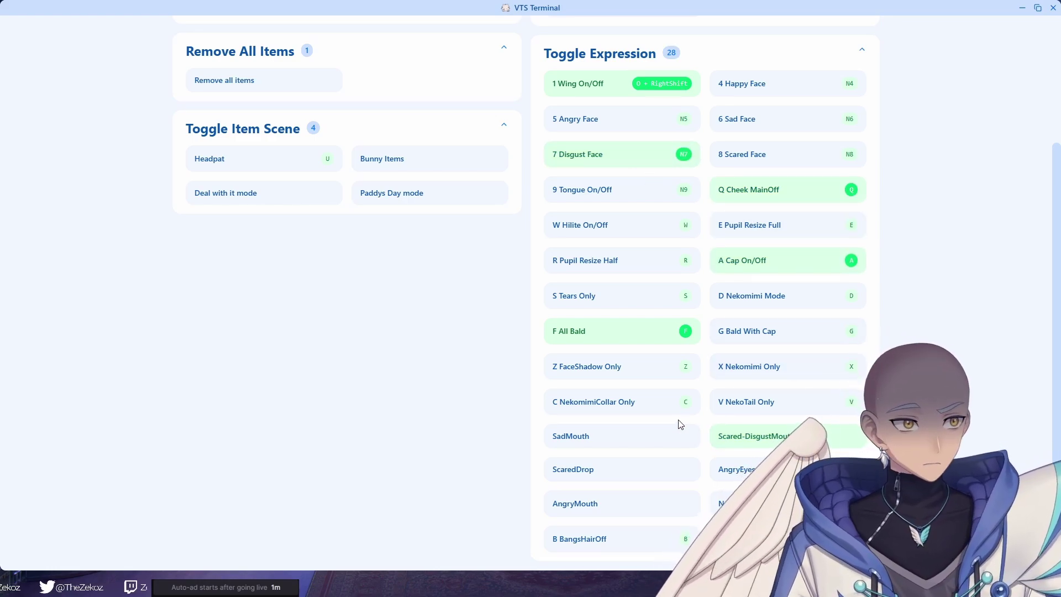
scroll(643, 325, up, 4)
key(KP_0)
Trigger the Headpat item scene, and move the model to JC Pos and back to Gaming Pos.
click(274, 376)
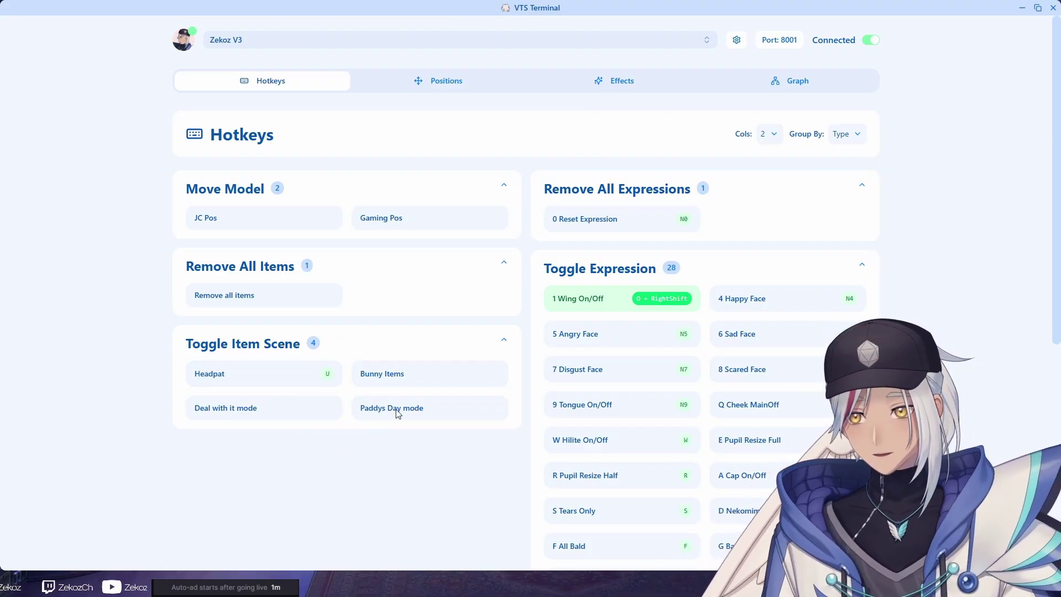
click(291, 218)
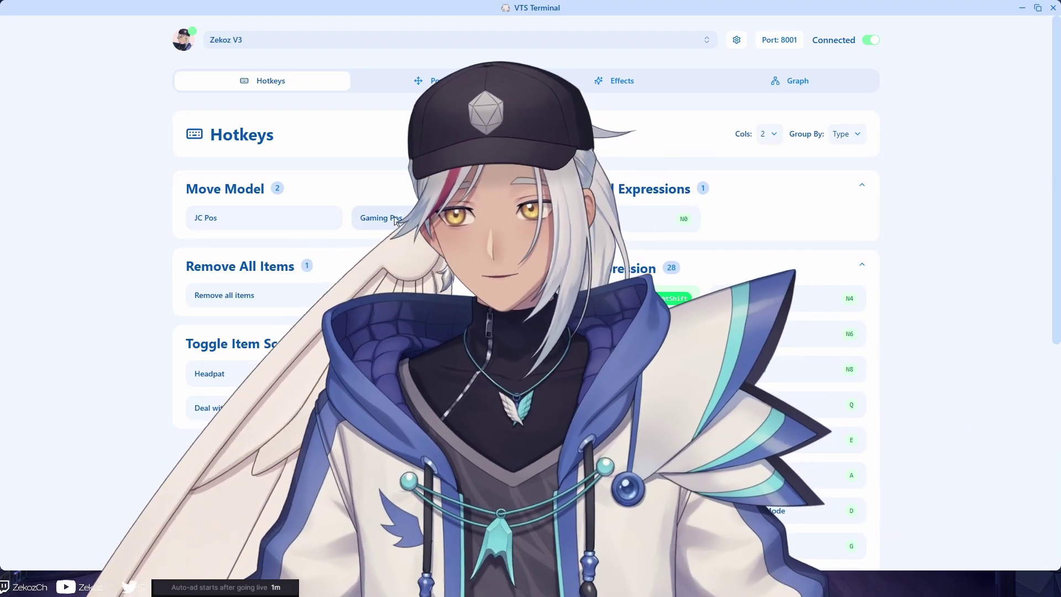
click(397, 221)
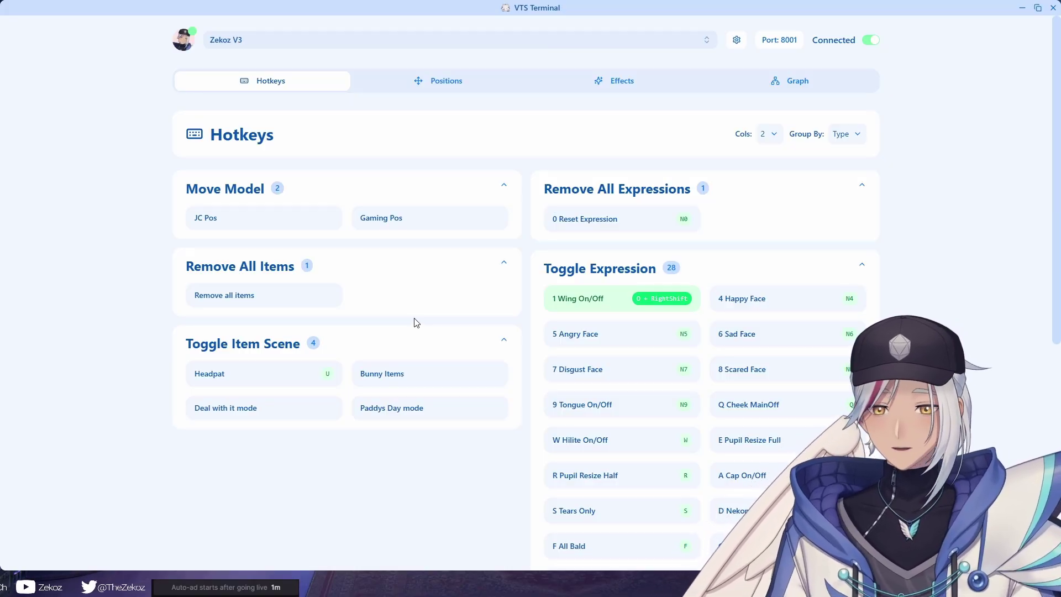
Open the position controls and move the model across the positioning canvas.
click(436, 88)
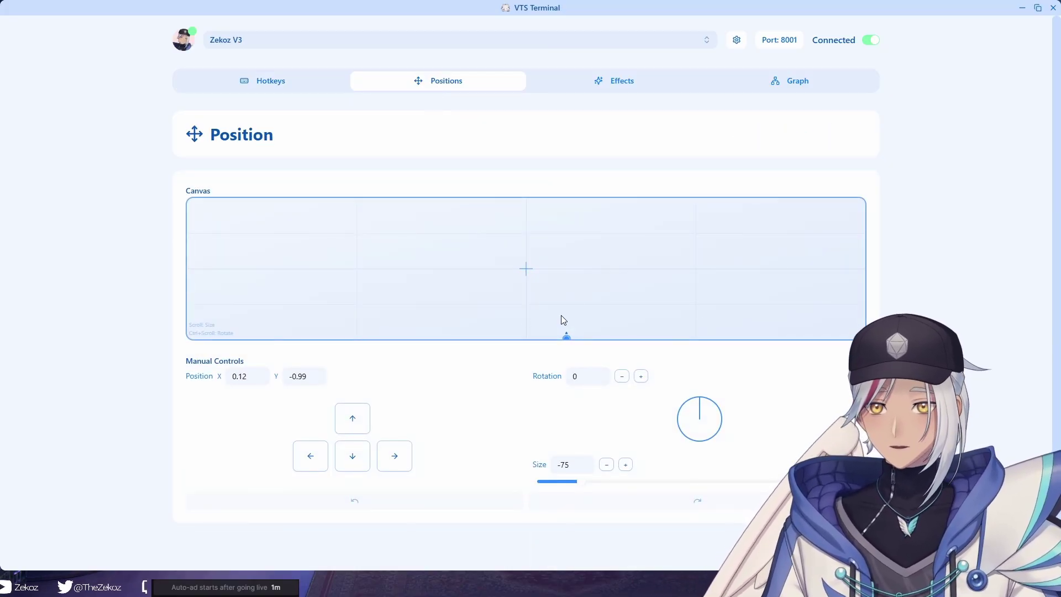
drag(561, 316, 661, 327)
key(p)
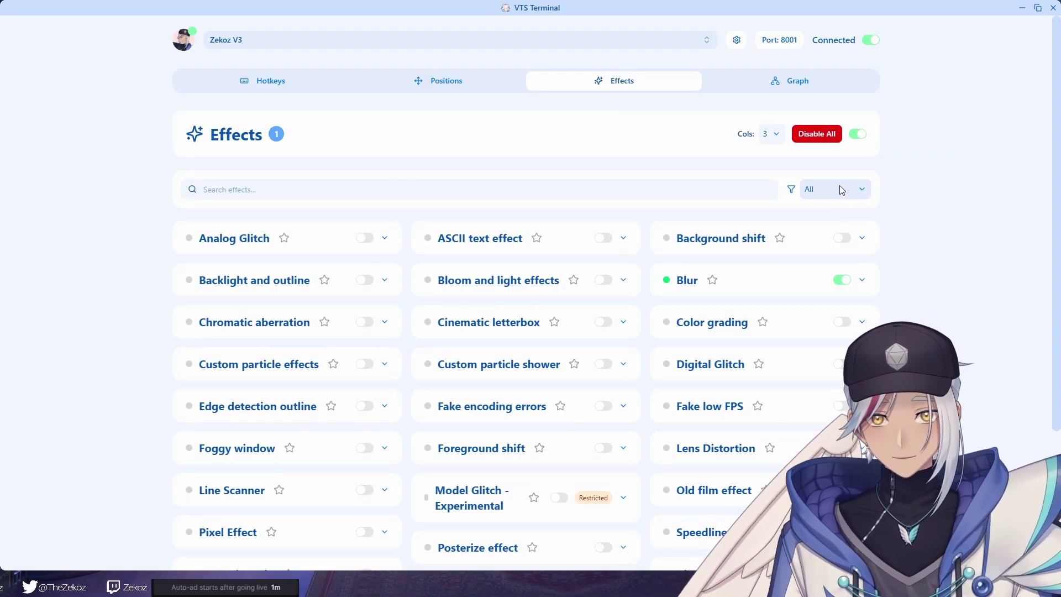
Try the Analog Glitch effect with raised Scanline Jitter and Vertical Jump, and turn the effect off.
click(336, 247)
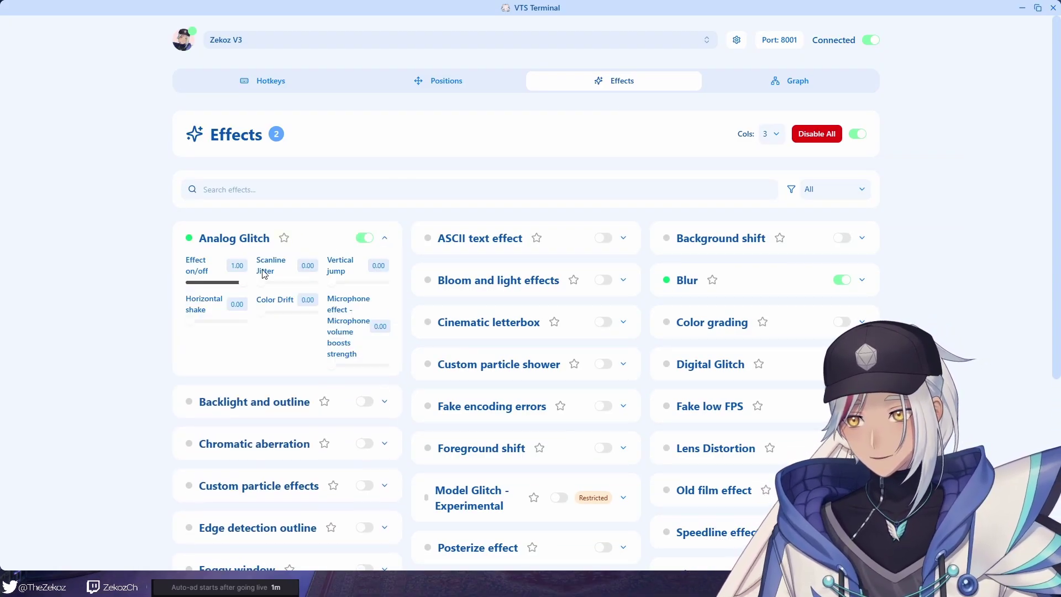
click(303, 284)
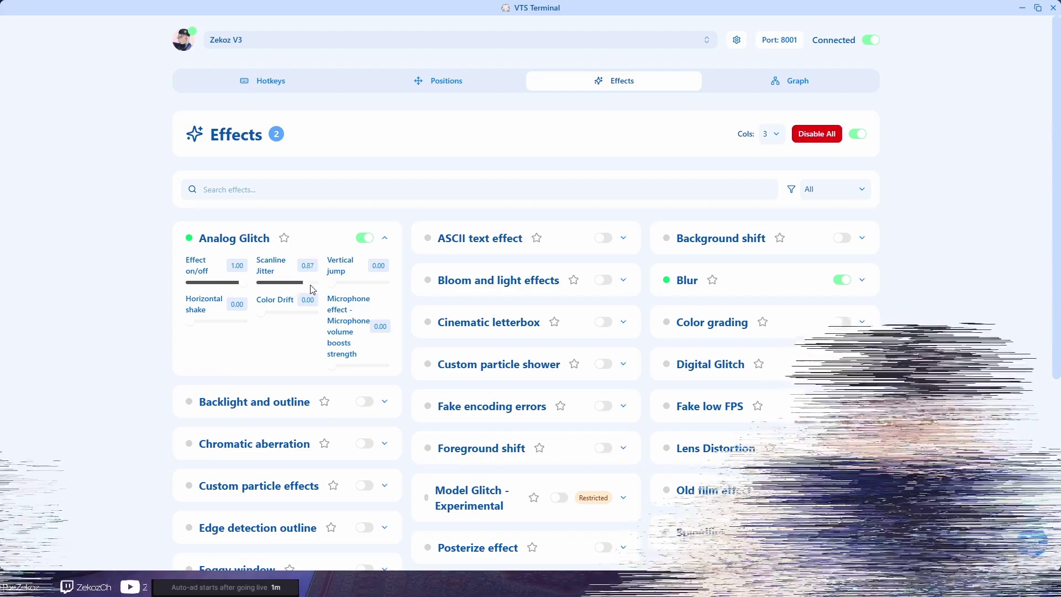
click(290, 283)
click(337, 283)
click(364, 238)
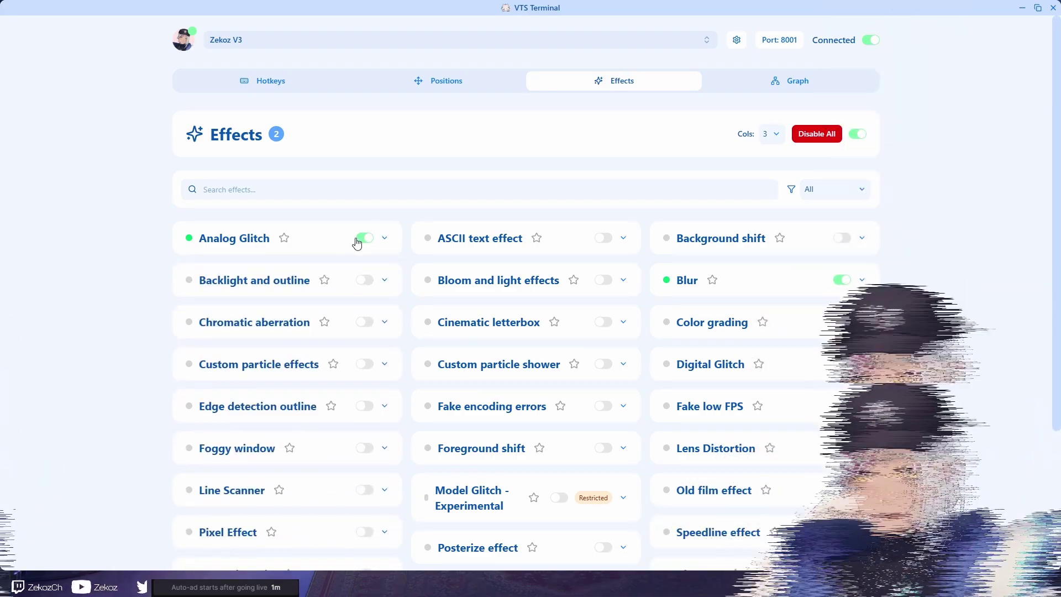
Open the saved effect presets and try the TestGroup2 preset on the model.
key(p)
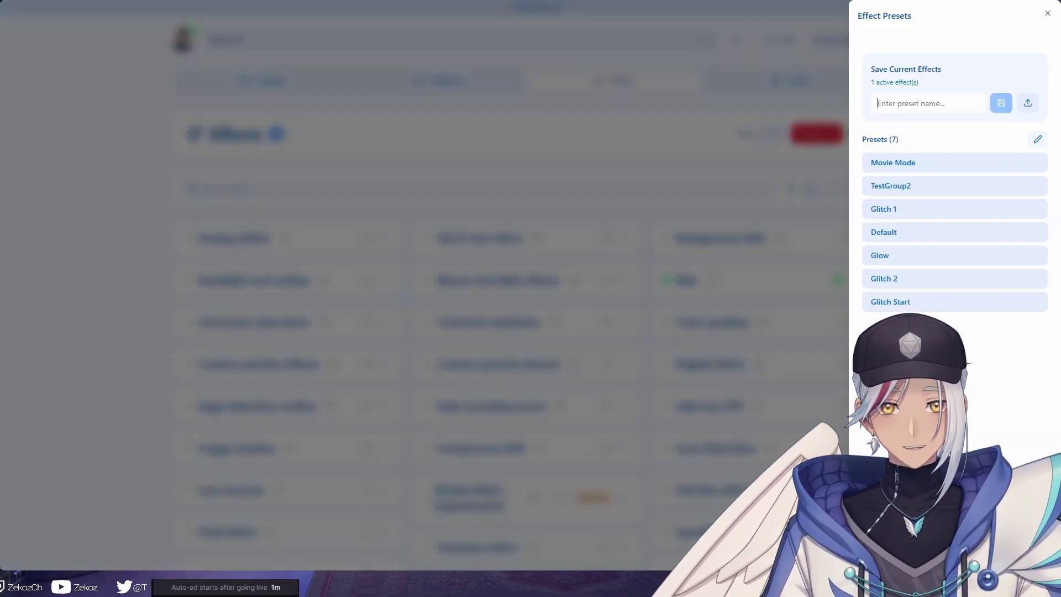
click(910, 186)
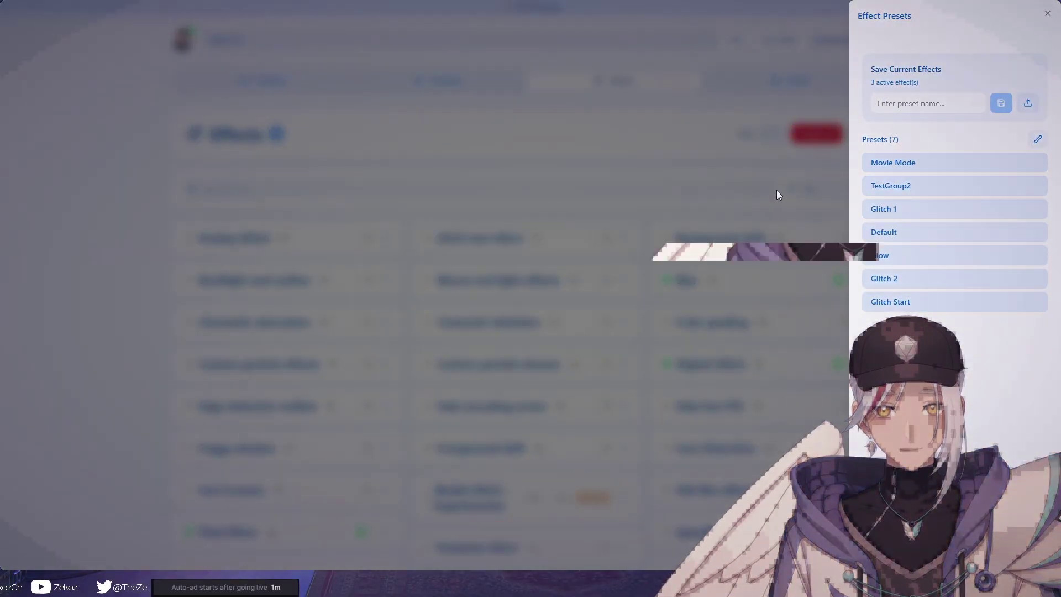
key(p)
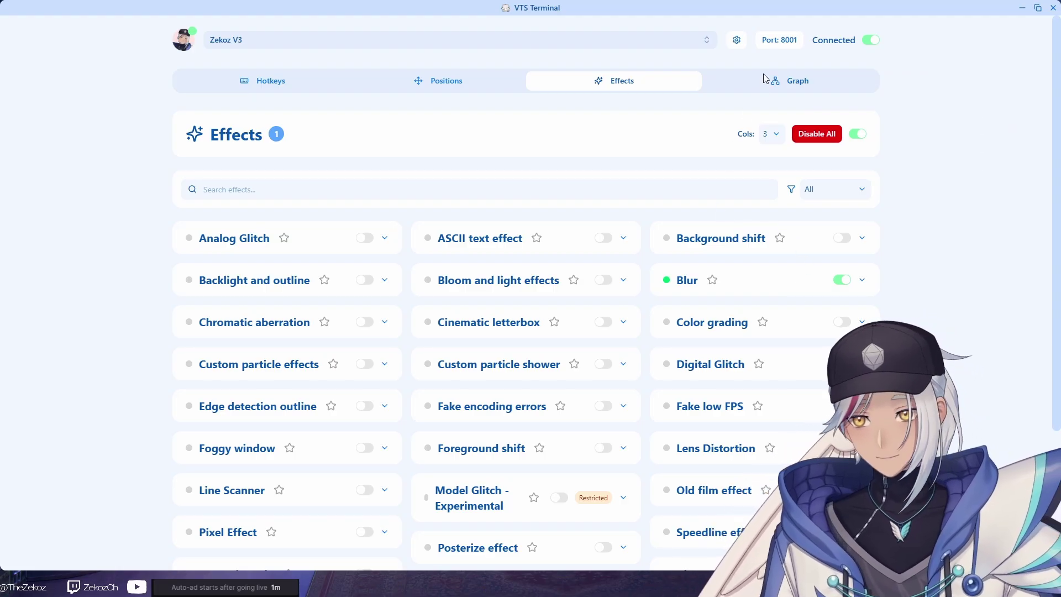
Create a new graph instance named Test Graph 2.
click(775, 82)
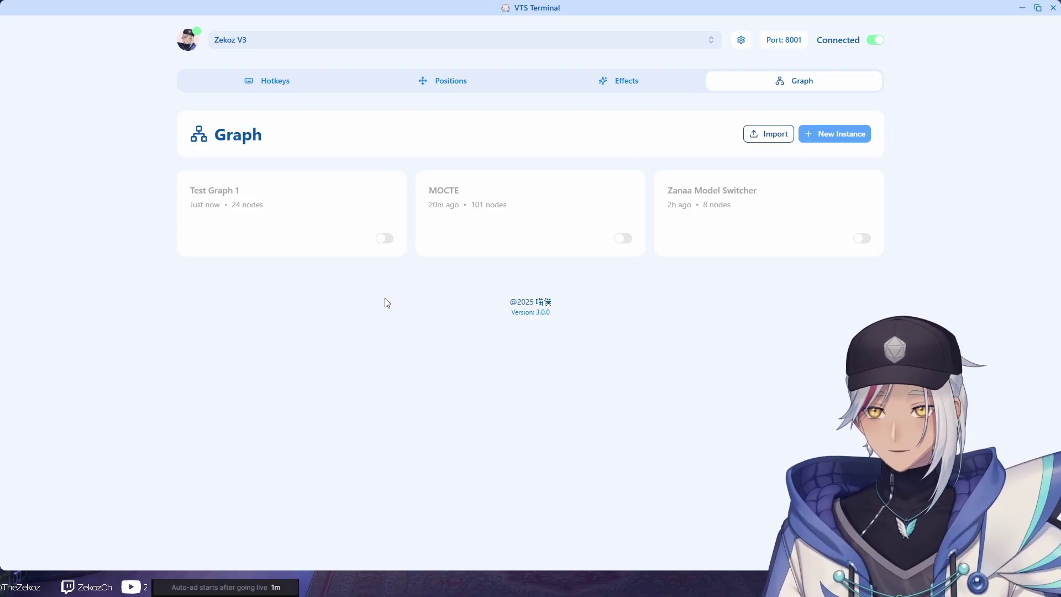
click(847, 132)
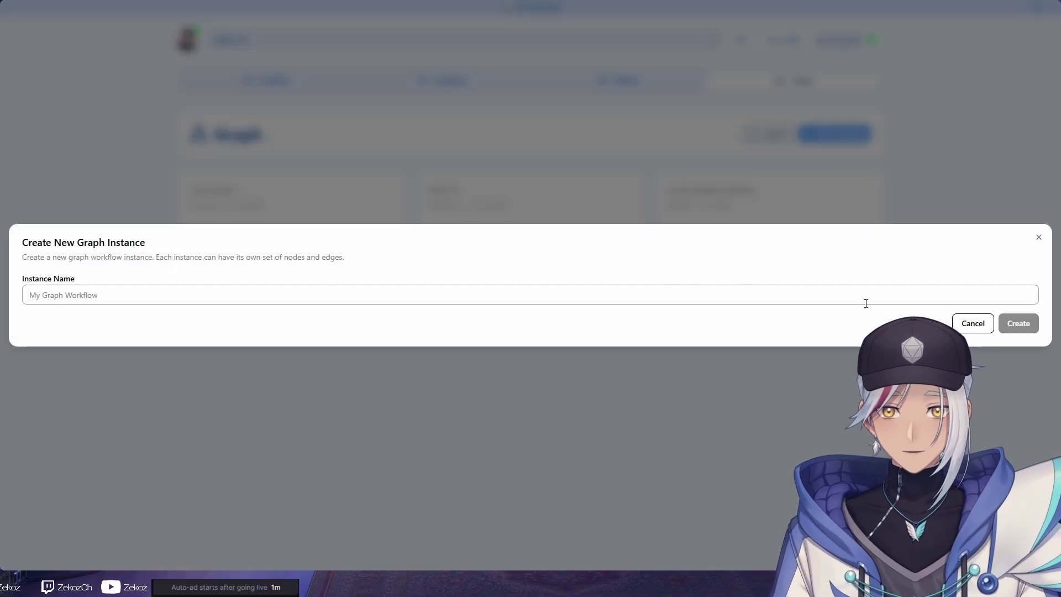
click(934, 296)
text(Test Graph #2)
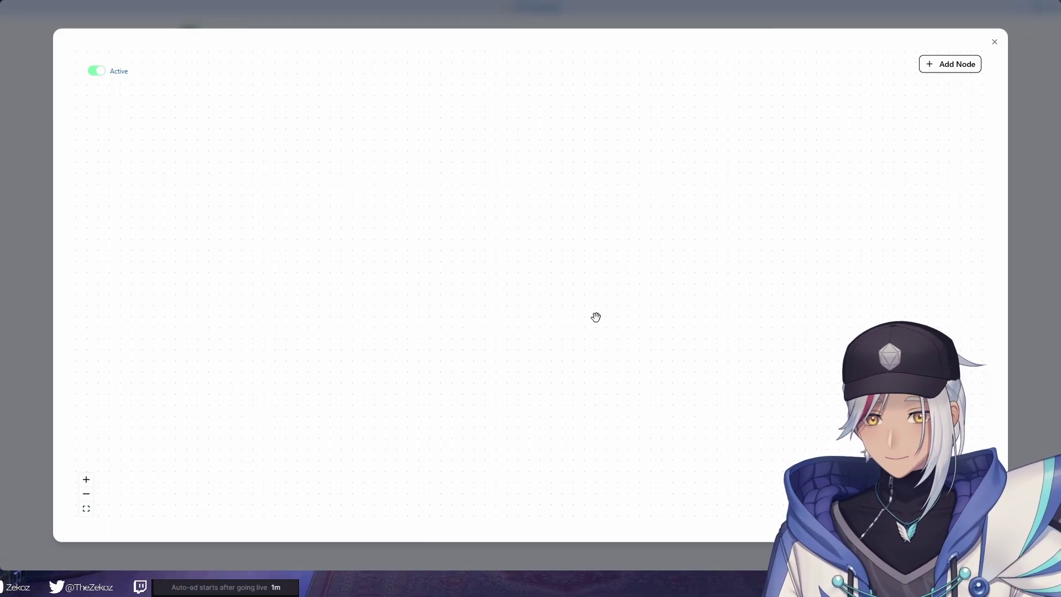
Add a Manual trigger node and a VTS Hotkey action node, placed side by side in the graph.
click(953, 64)
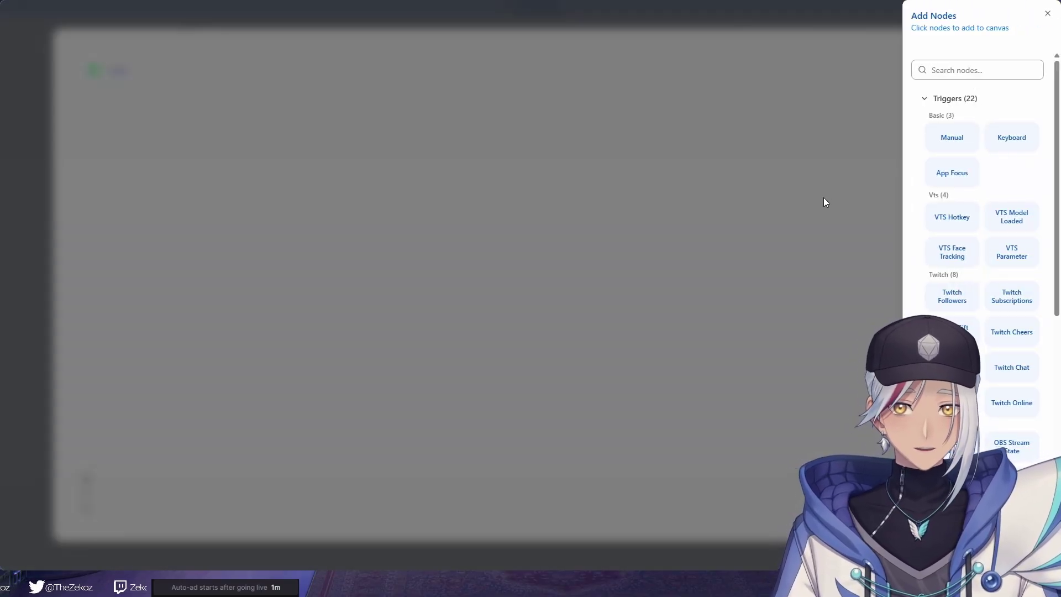
click(955, 134)
drag(562, 260, 421, 270)
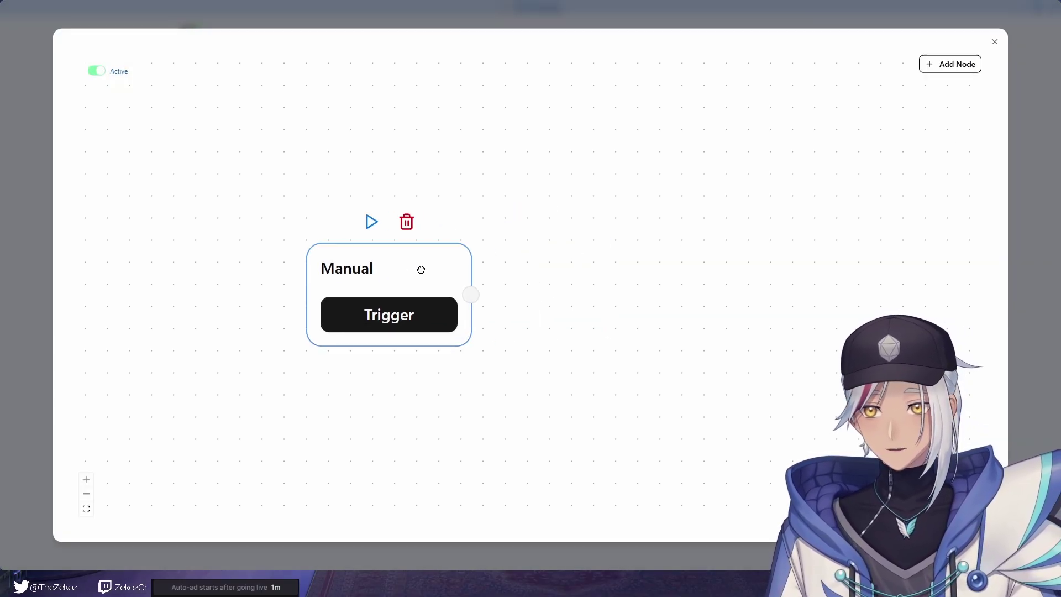
click(971, 70)
scroll(972, 382, down, 10)
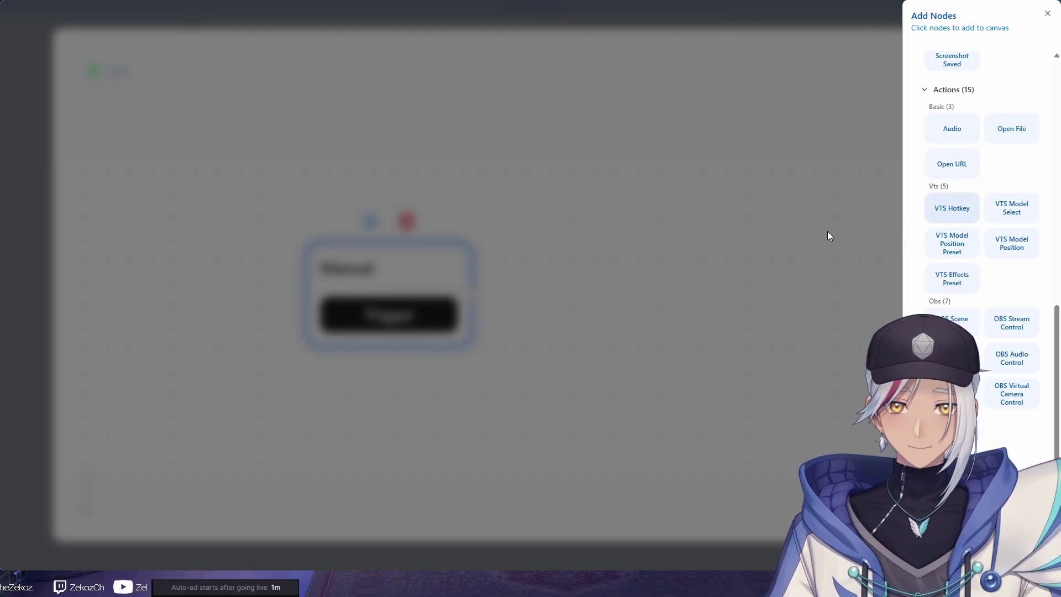
click(951, 208)
drag(636, 351, 638, 266)
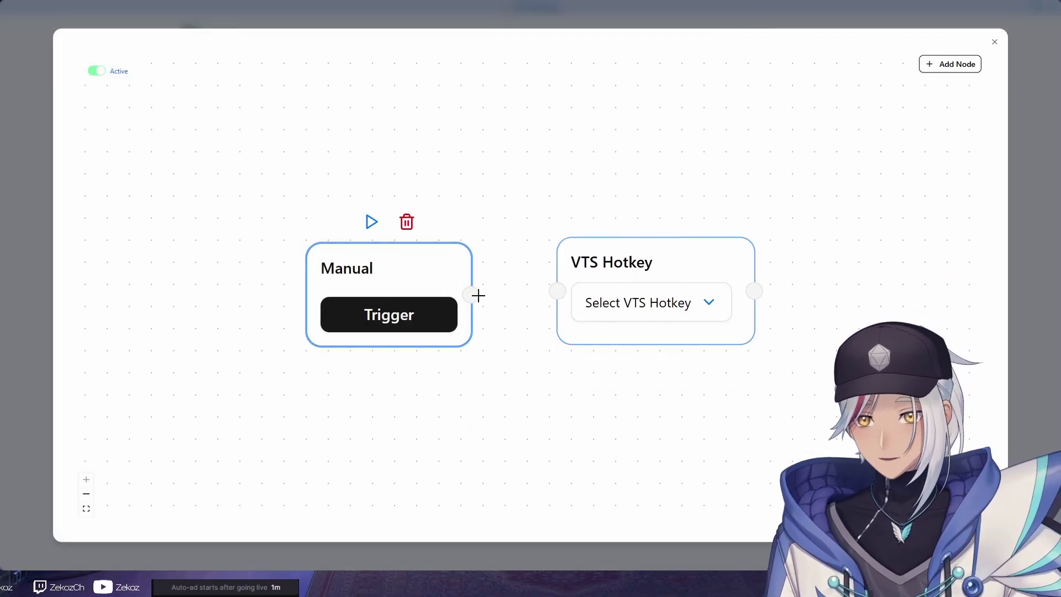
Connect the Manual trigger to the VTS Hotkey node and set its hotkey to F All Bald.
drag(478, 295, 465, 297)
drag(560, 288, 558, 290)
click(653, 302)
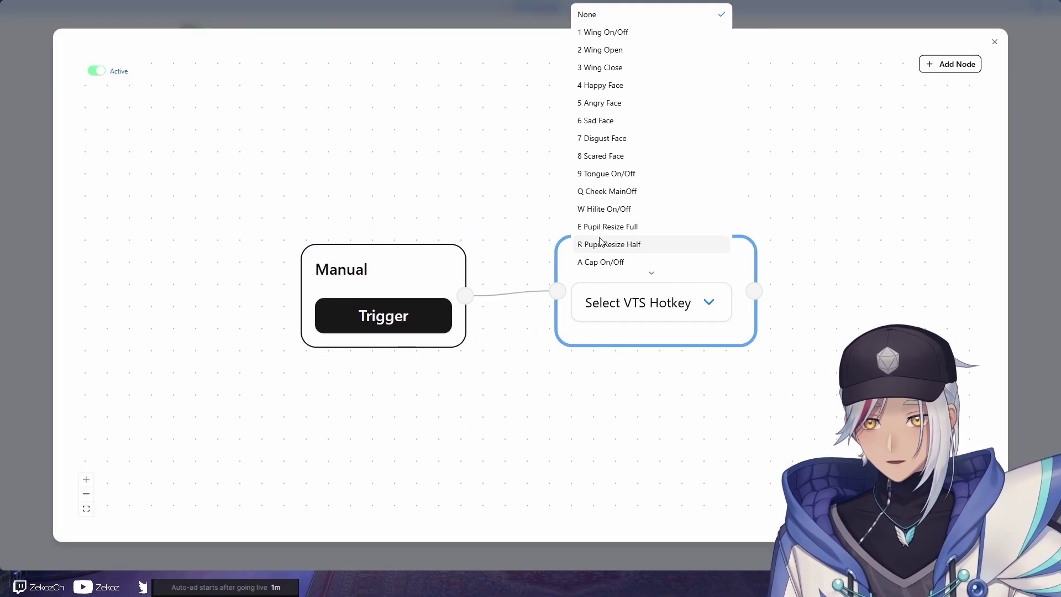
scroll(652, 218, down, 3)
click(637, 166)
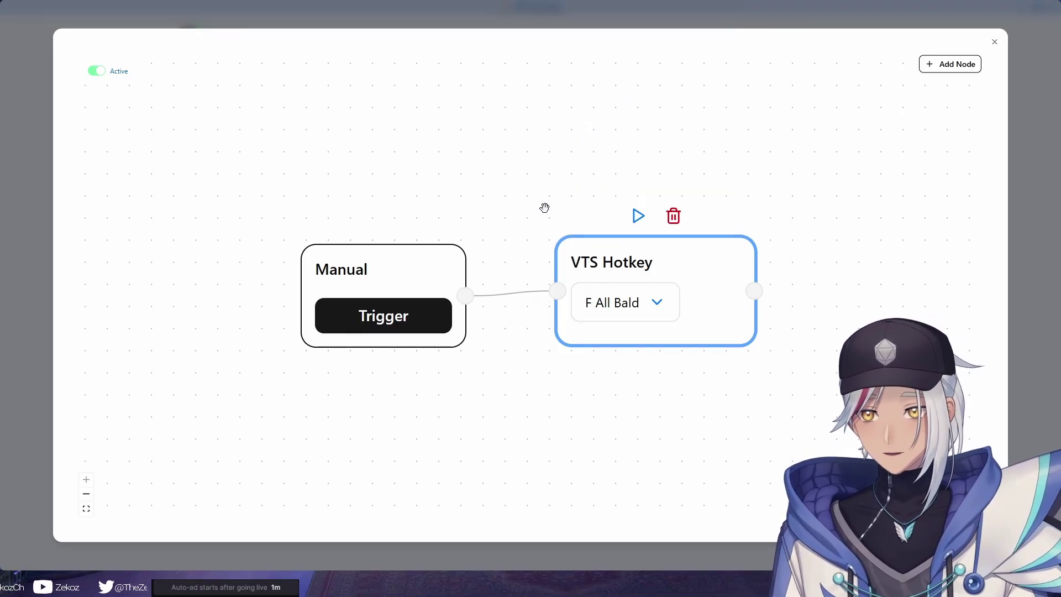
Look through the available VTS, Twitch and OBS trigger nodes, and close the graph editor.
scroll(545, 207, down, 2)
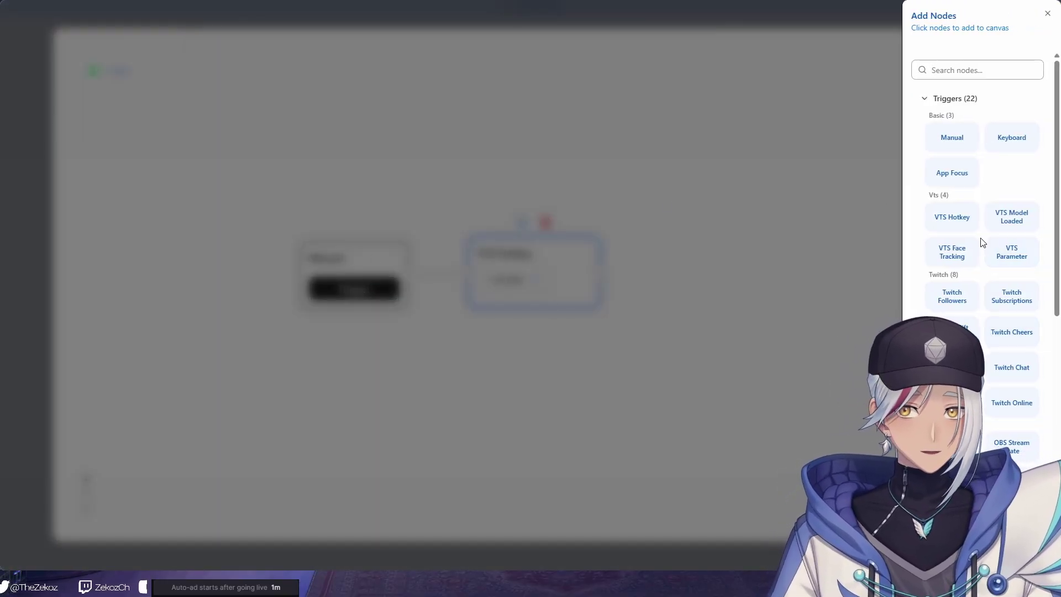
scroll(943, 240, down, 1)
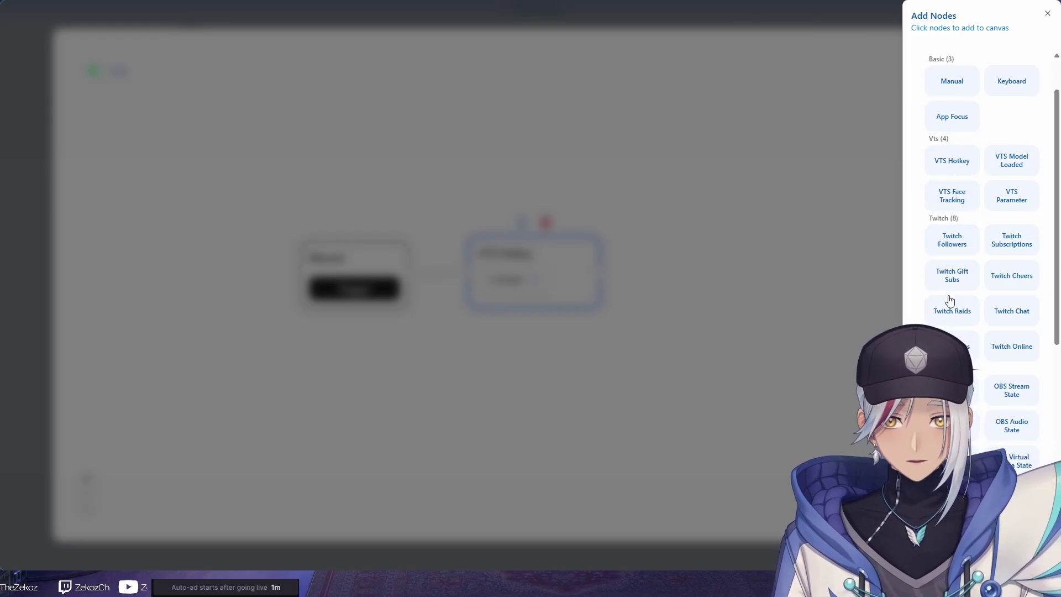
scroll(940, 243, down, 3)
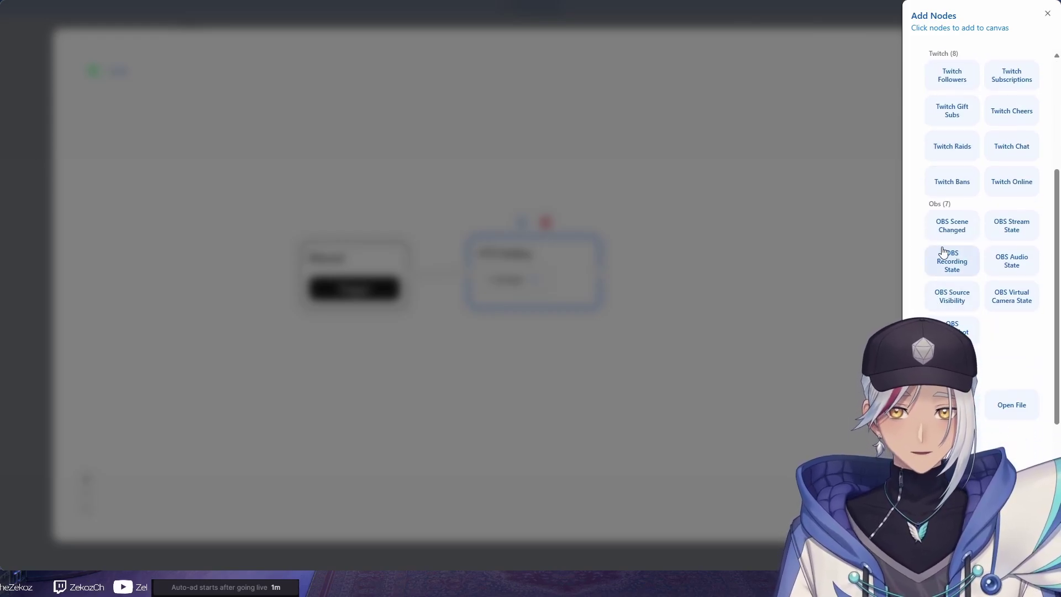
click(797, 270)
click(997, 41)
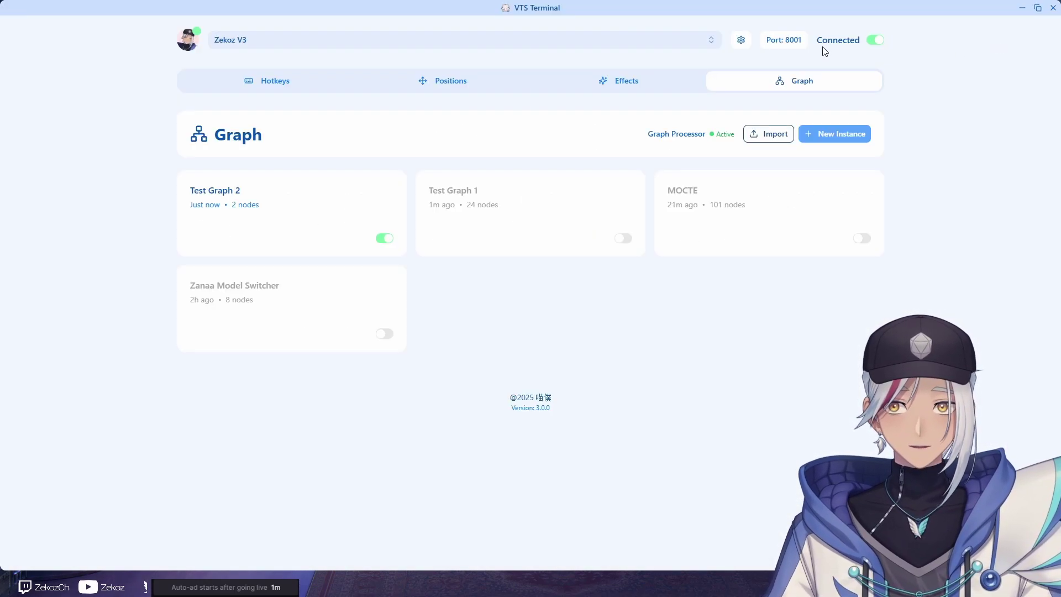
Check the Twitch and OBS Studio account integrations in the settings.
click(741, 41)
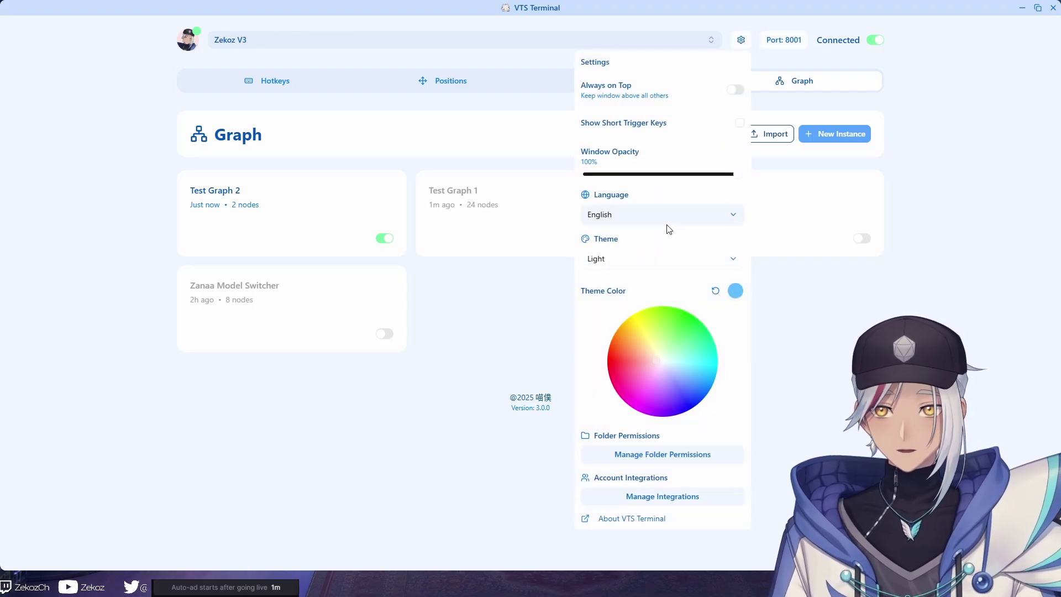
click(668, 492)
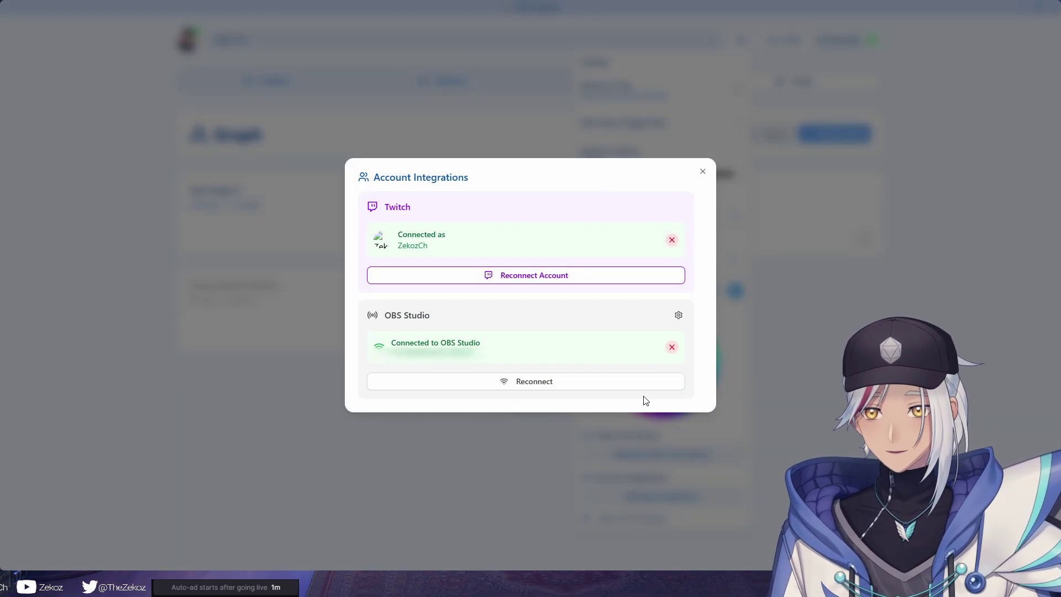
click(788, 302)
Reopen Test Graph 2 and add a Delay node of 1000 ms.
click(298, 200)
drag(853, 239, 820, 237)
scroll(818, 199, down, 7)
drag(850, 175, 660, 226)
click(936, 66)
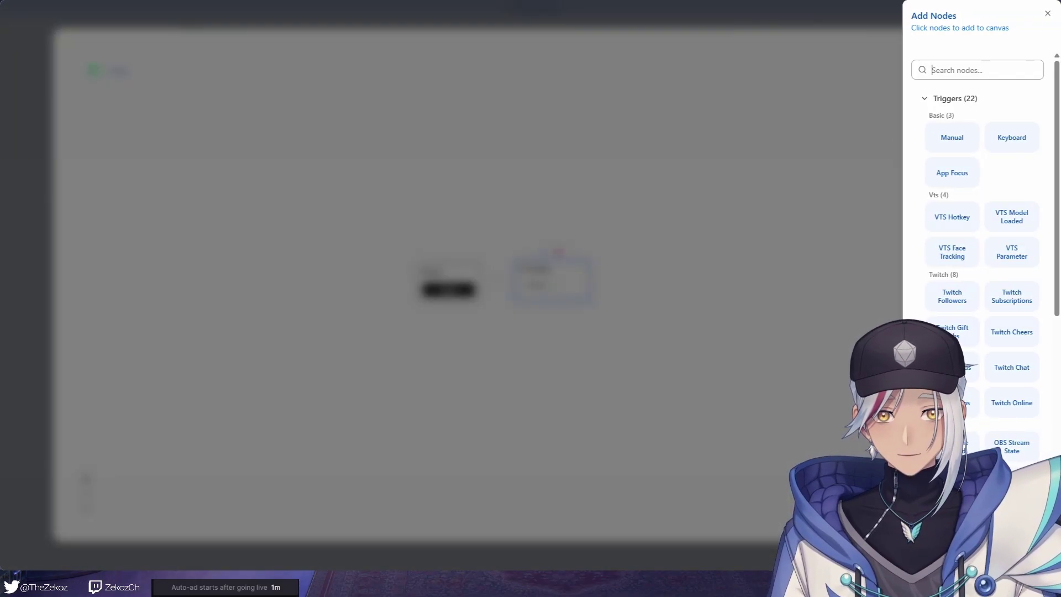
scroll(954, 265, down, 4)
scroll(954, 266, up, 2)
scroll(956, 254, up, 2)
scroll(957, 254, down, 7)
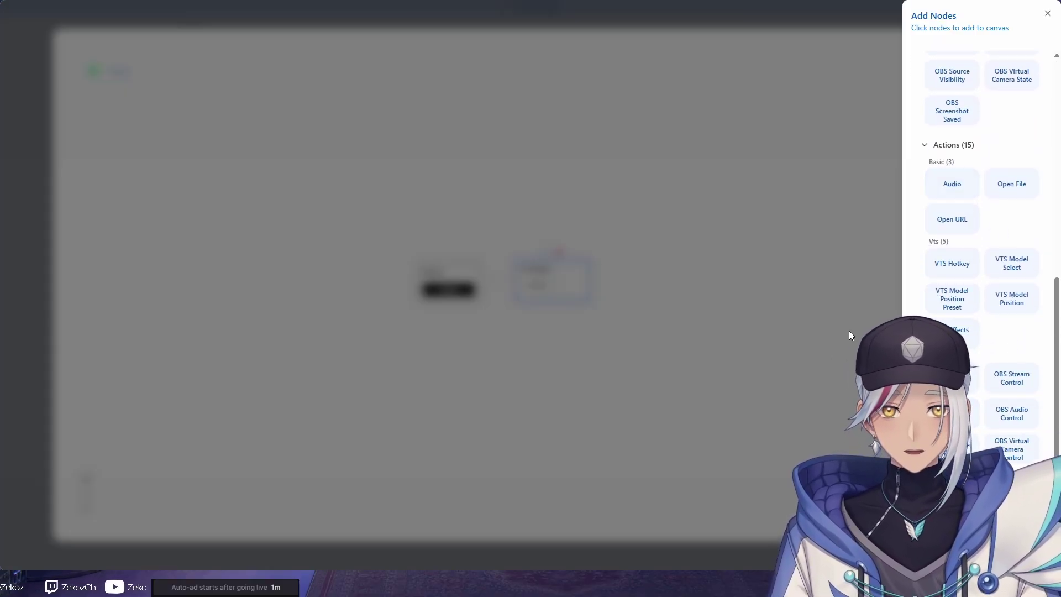
scroll(956, 254, down, 1)
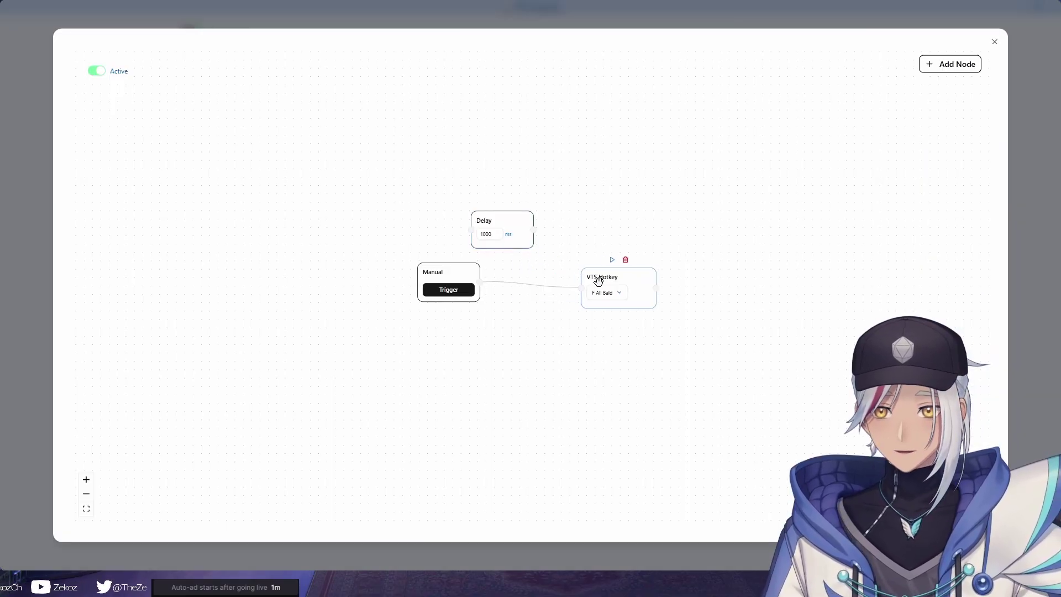
Replace the direct connection by routing the Manual trigger through the Delay node to the VTS Hotkey, and fire the trigger to test it.
click(542, 286)
click(514, 285)
key(BackSpace)
drag(494, 221, 582, 288)
scroll(539, 283, up, 3)
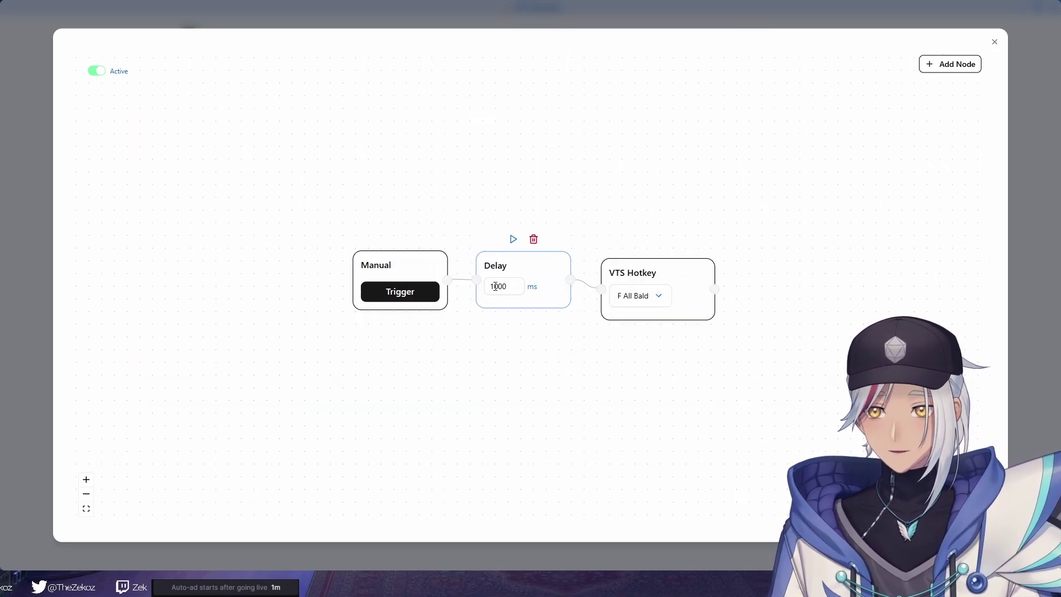
click(406, 294)
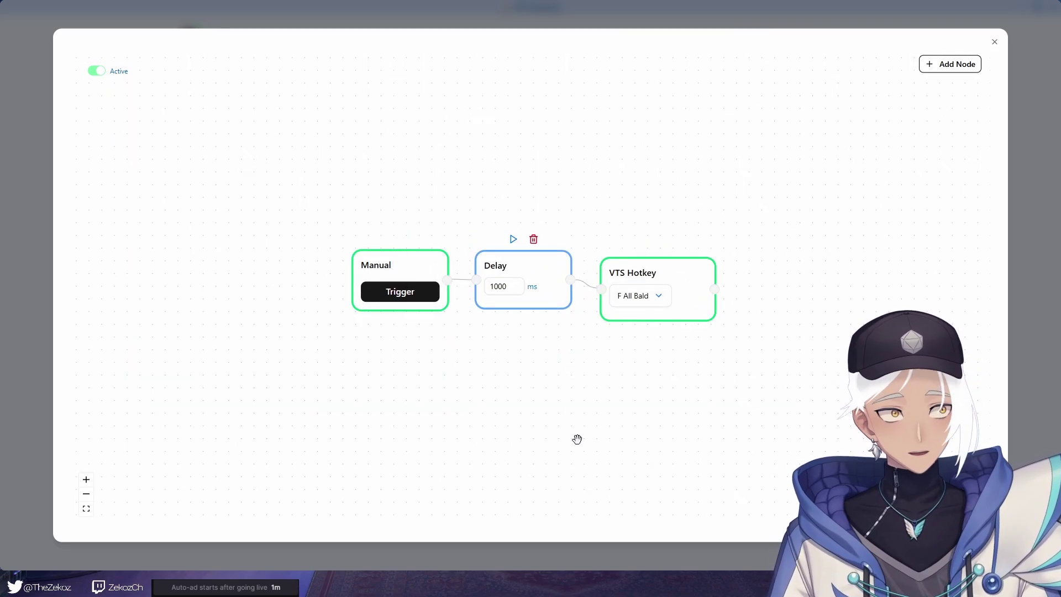
click(391, 293)
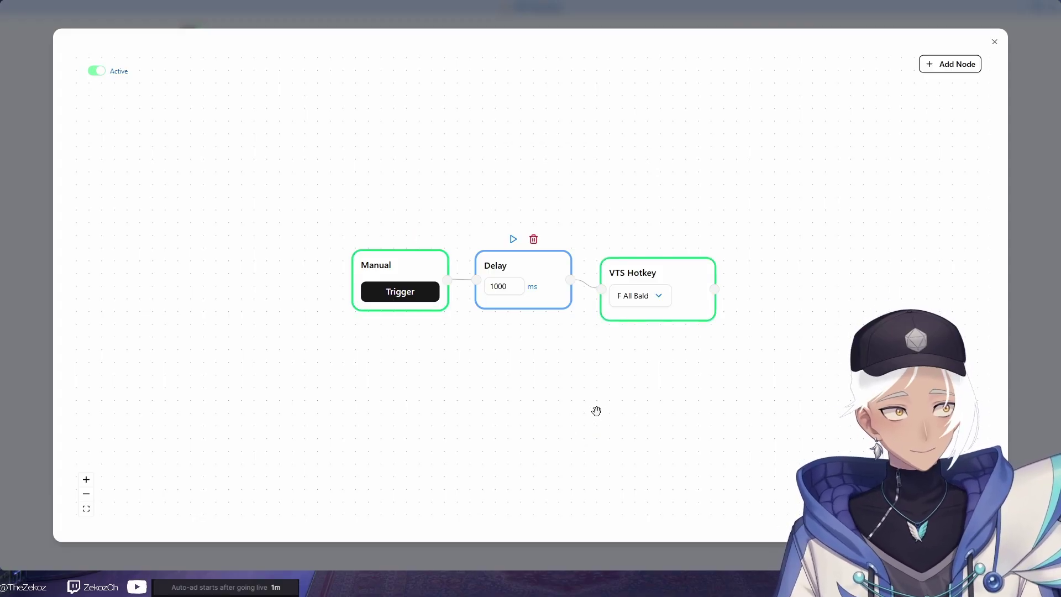
Replace the Delay node with a Random node placed between the Manual trigger and the VTS Hotkey, fed by the Manual trigger.
click(534, 239)
click(950, 65)
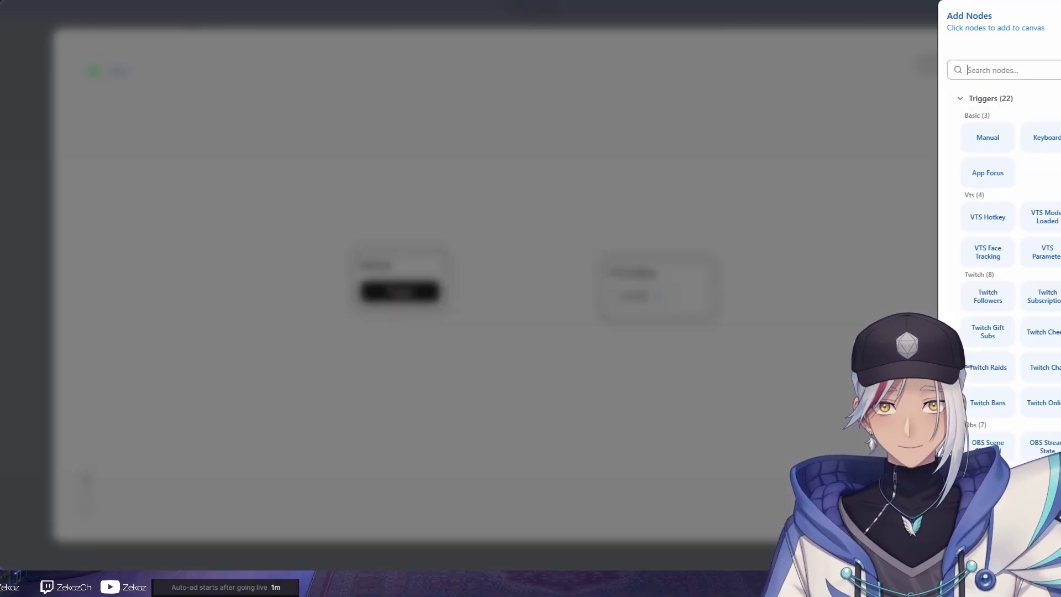
scroll(981, 221, down, 10)
click(952, 492)
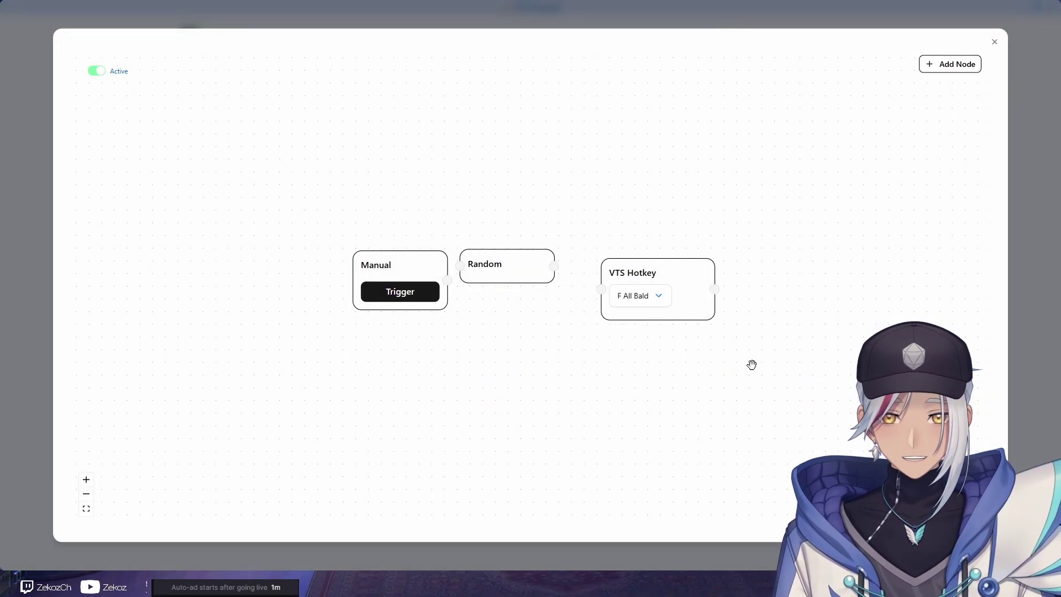
drag(550, 277, 570, 291)
Duplicate the VTS Hotkey node twice, stack the three nodes vertically, and connect the Random node to each of them.
drag(690, 278, 697, 194)
key(ctrl+v)
click(723, 335)
click(650, 291)
drag(706, 322, 645, 280)
key(ctrl+v)
drag(701, 348, 659, 344)
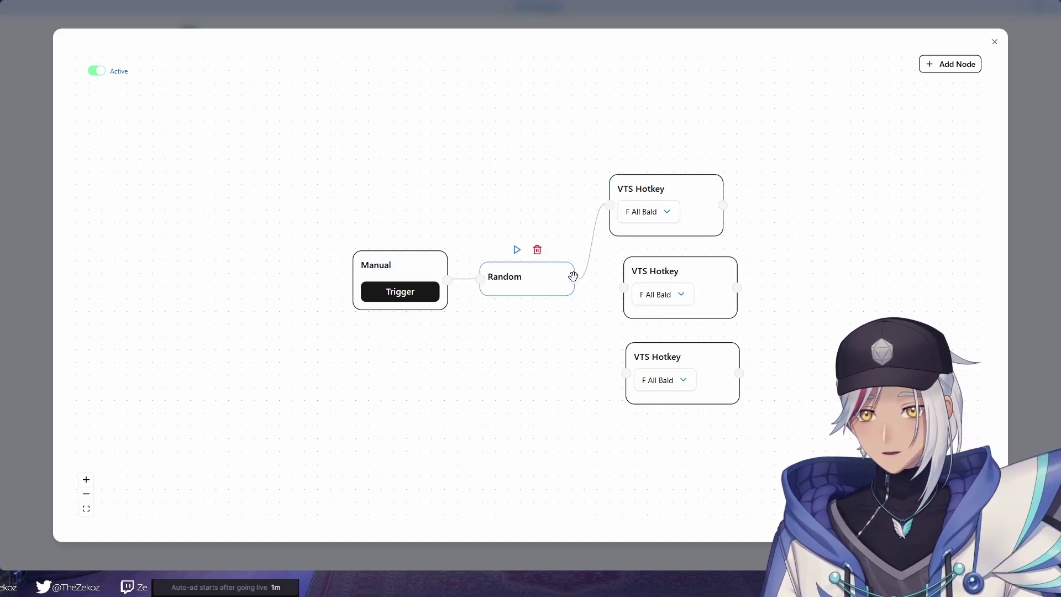
drag(574, 277, 628, 292)
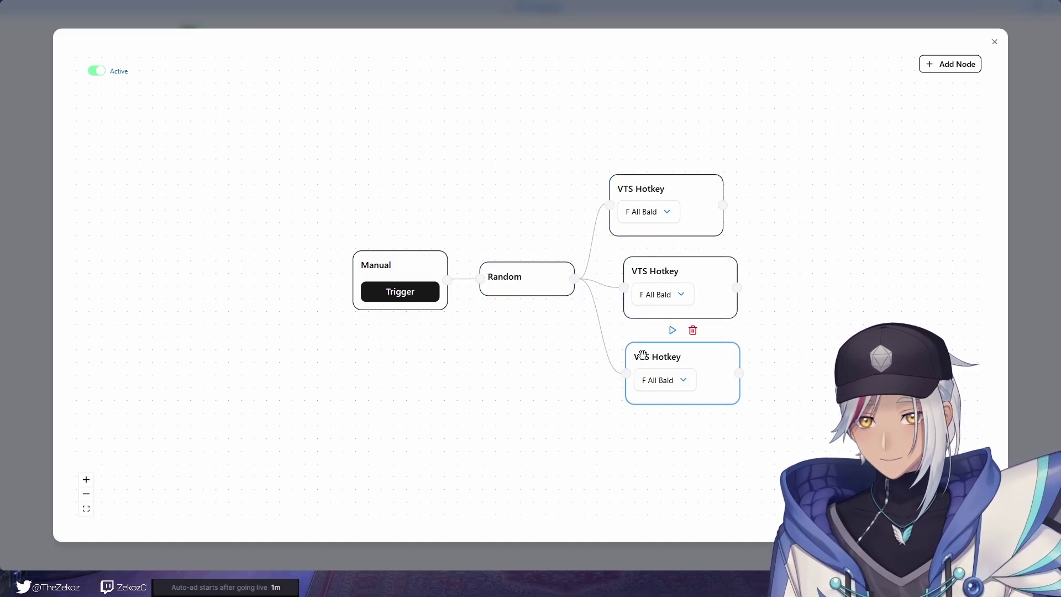
Set the middle VTS Hotkey node to A Cap On/Off and the lowest one to X Nekomimi Only.
click(658, 293)
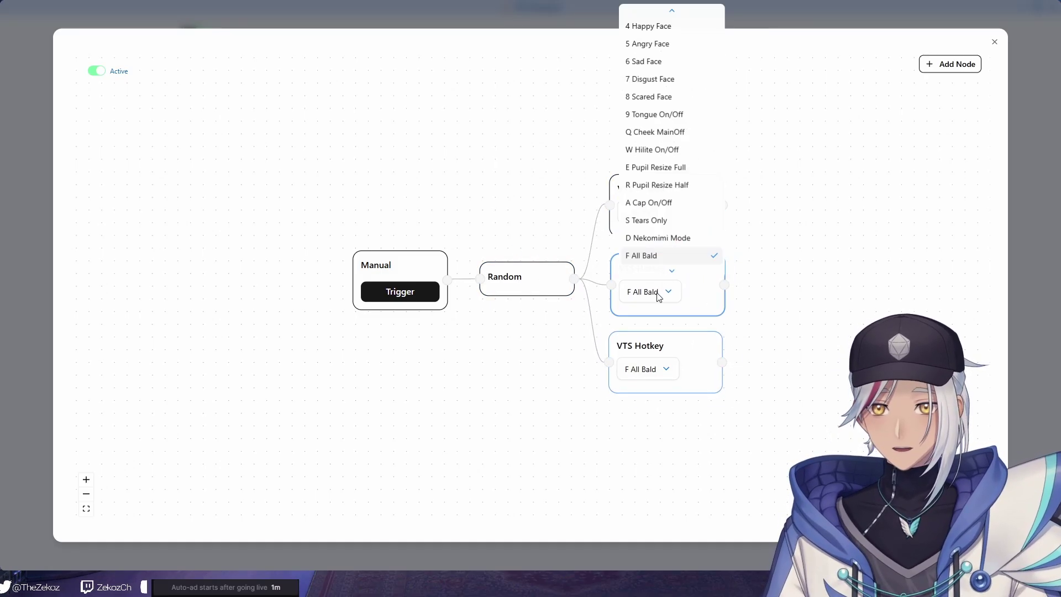
click(683, 204)
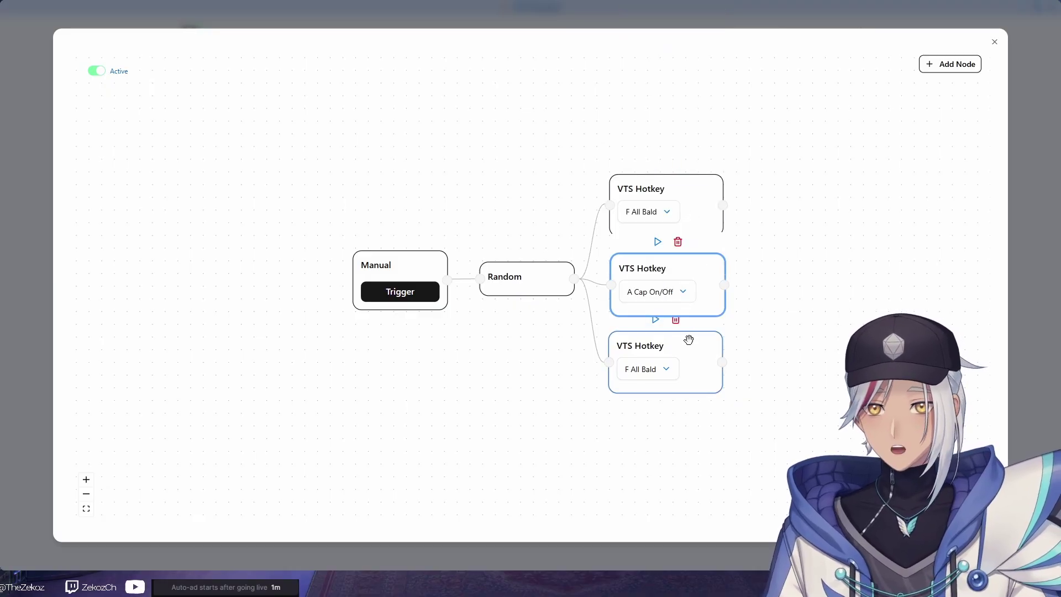
click(664, 374)
scroll(683, 306, down, 5)
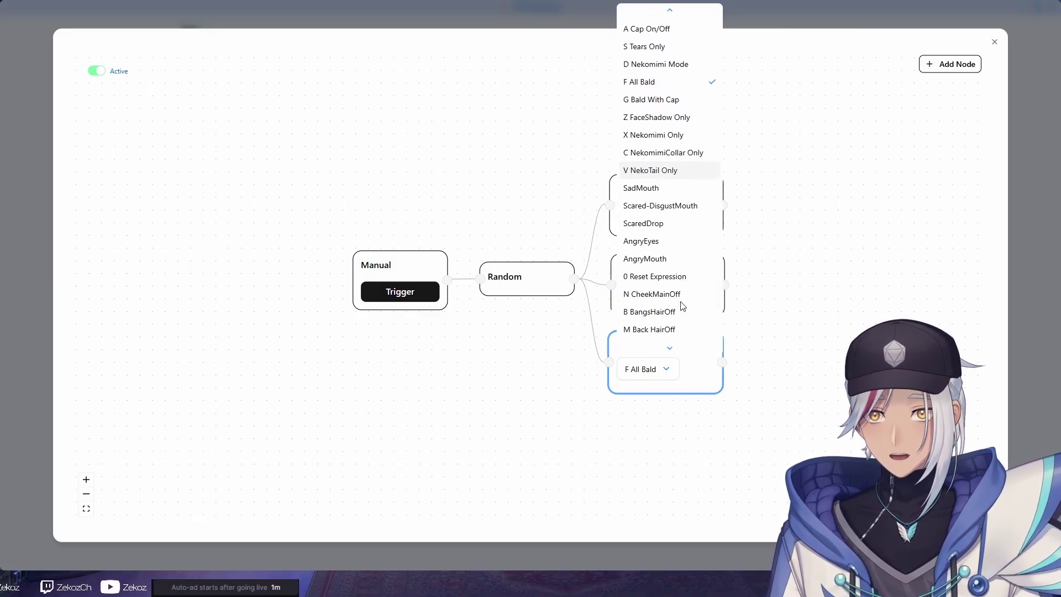
click(676, 104)
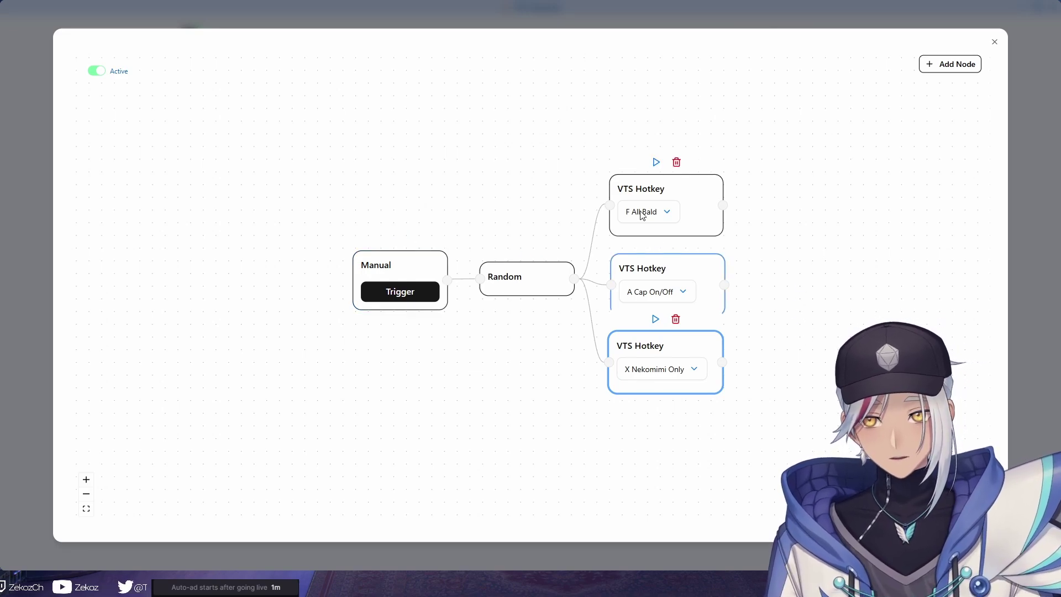
Fire the Manual trigger several times to test the random hotkey selection.
click(417, 295)
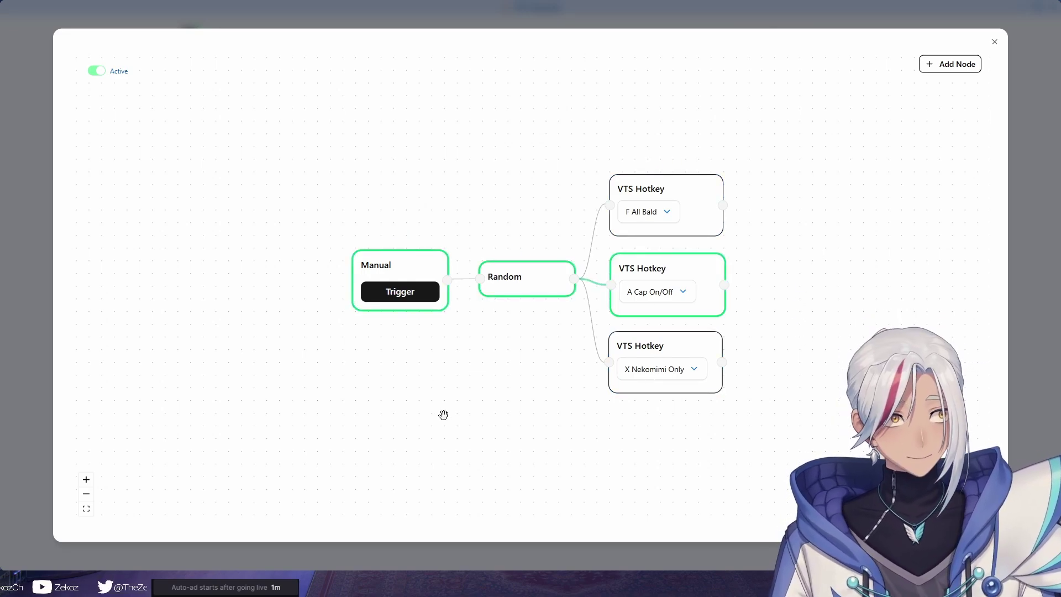
click(422, 297)
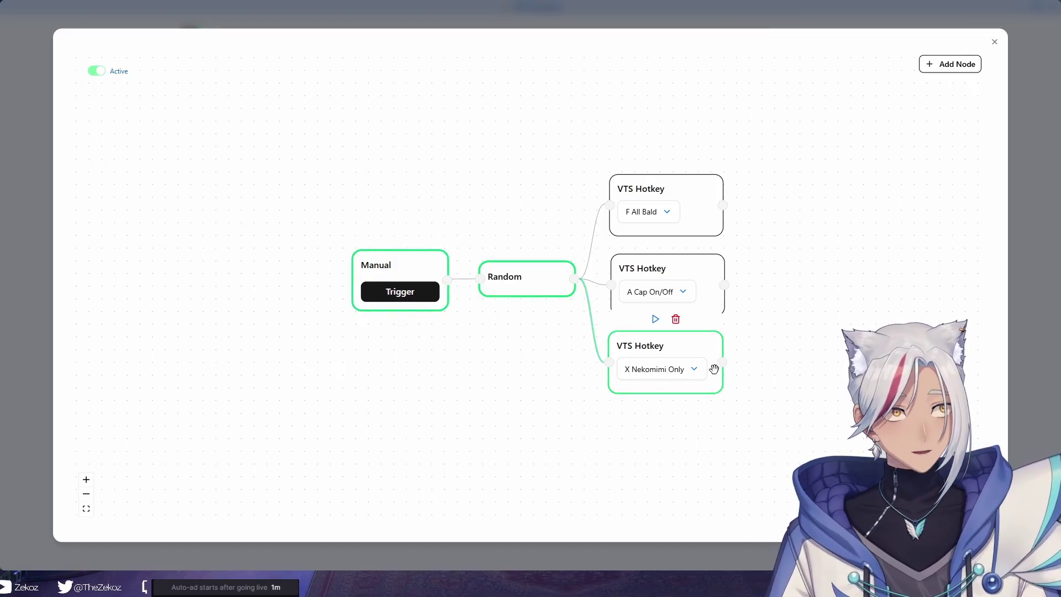
click(403, 292)
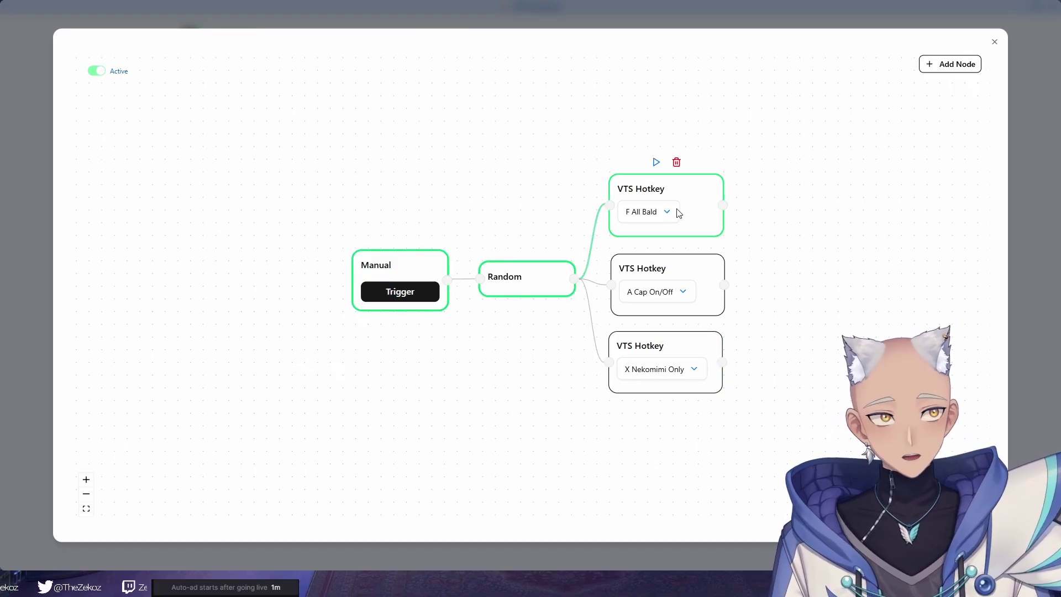
click(415, 294)
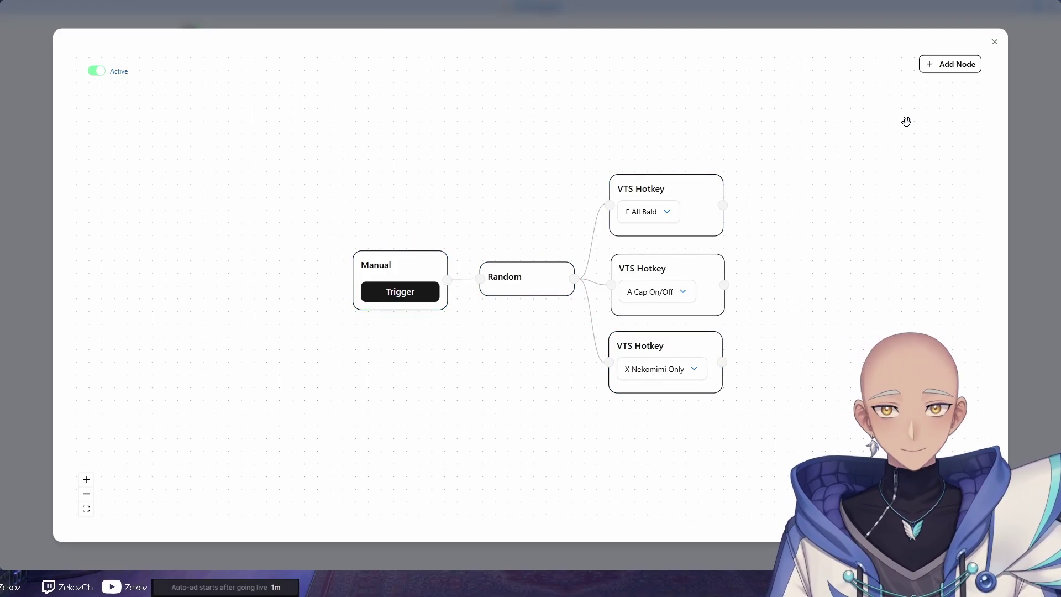
Close Test Graph 2, activate Test Graph 1 and open it.
click(995, 42)
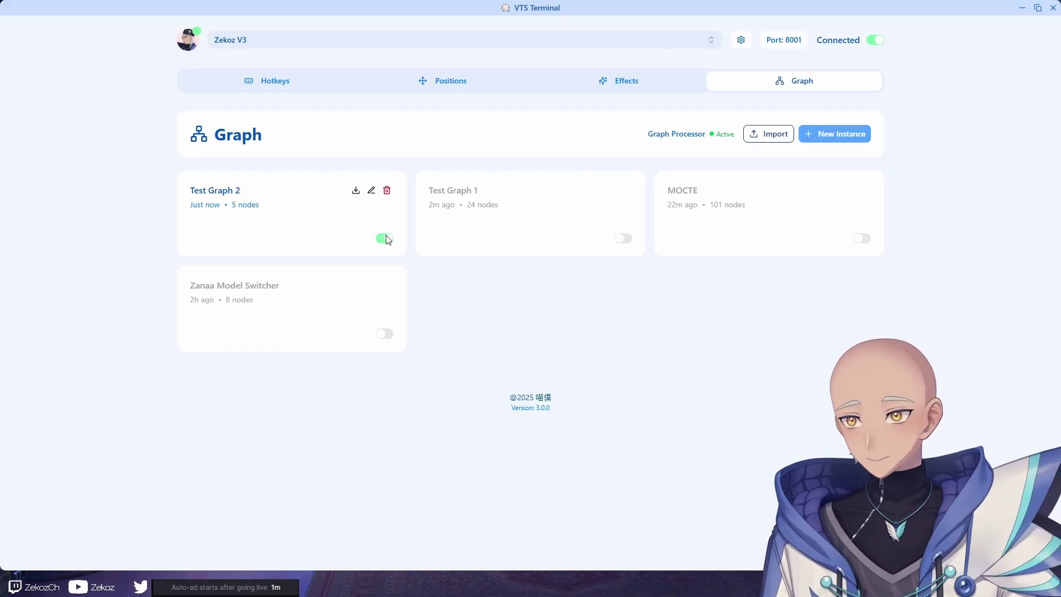
click(623, 239)
click(512, 199)
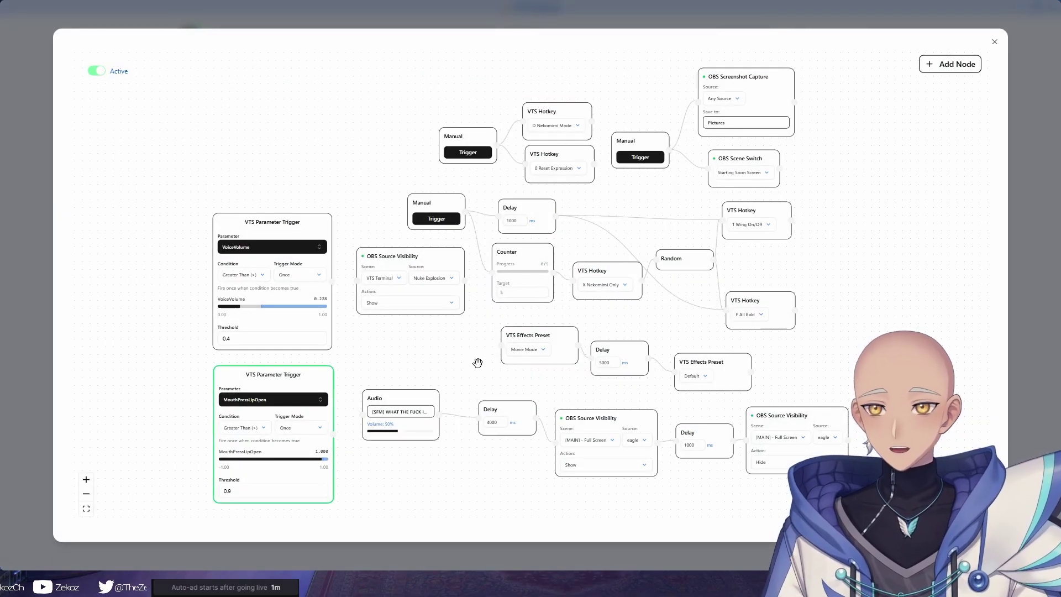
Set the VTS Hotkey node using D Nekomimi Mode to 0 Reset Expression and run it to reset the avatar.
drag(476, 363, 416, 378)
scroll(698, 386, up, 5)
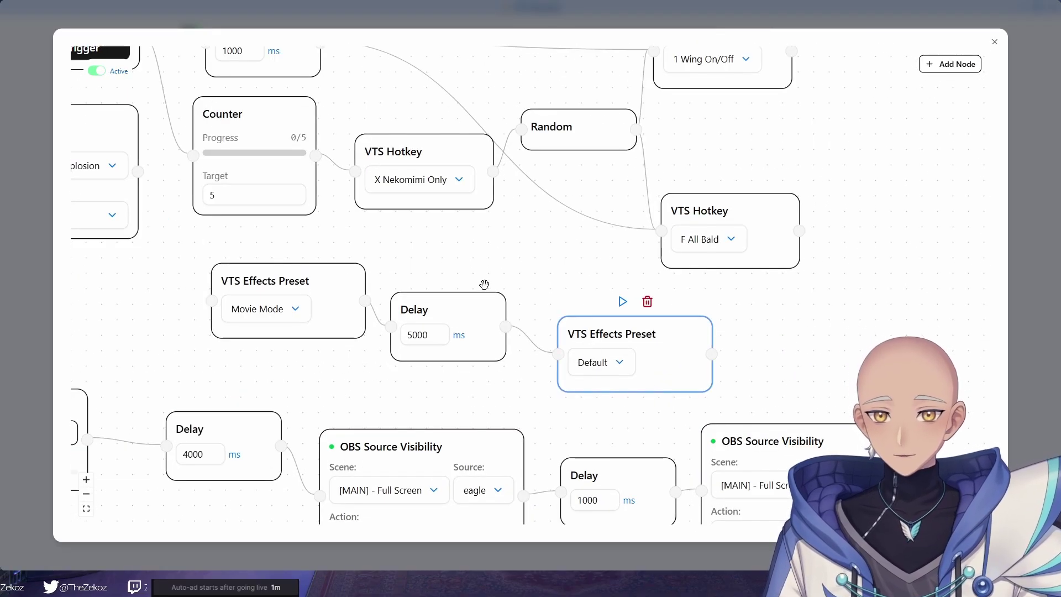
scroll(443, 365, down, 2)
drag(242, 372, 343, 379)
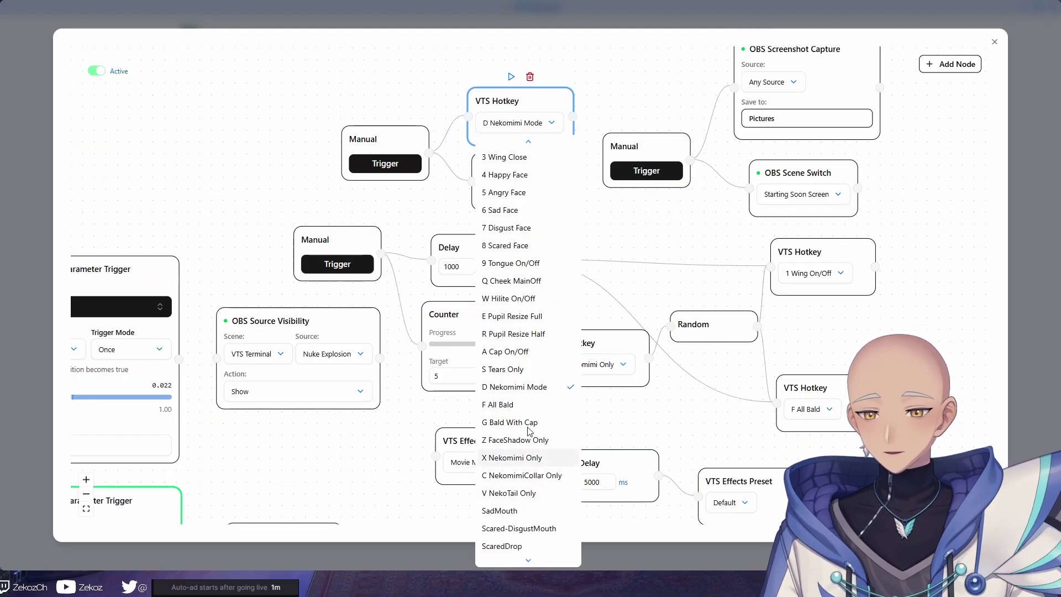
scroll(524, 337, up, 1)
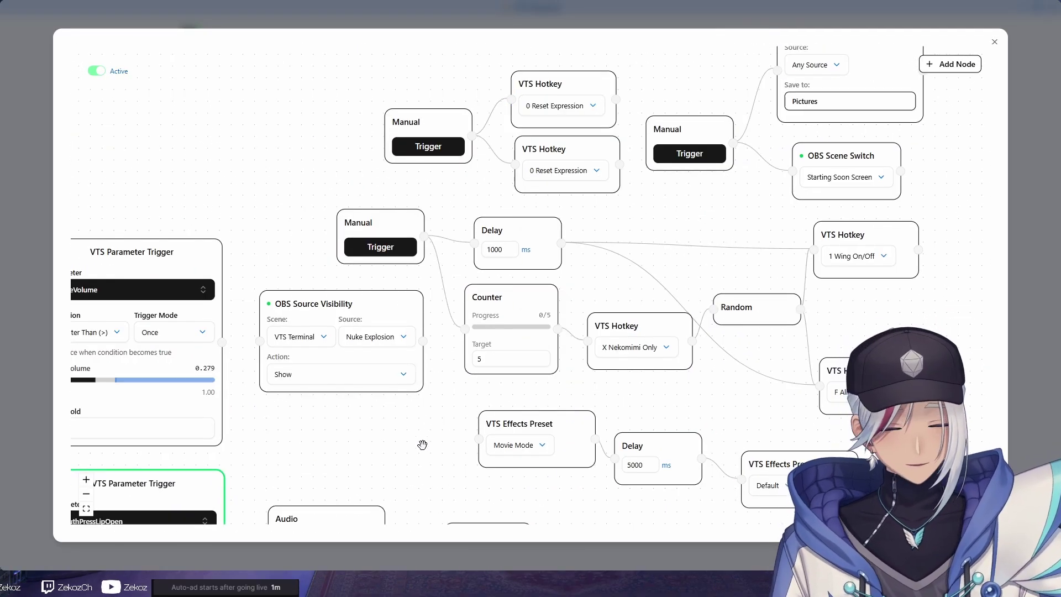
Examine the MouthPressLipOpen parameter trigger, including its condition, trigger mode, live value and threshold.
drag(422, 445, 503, 282)
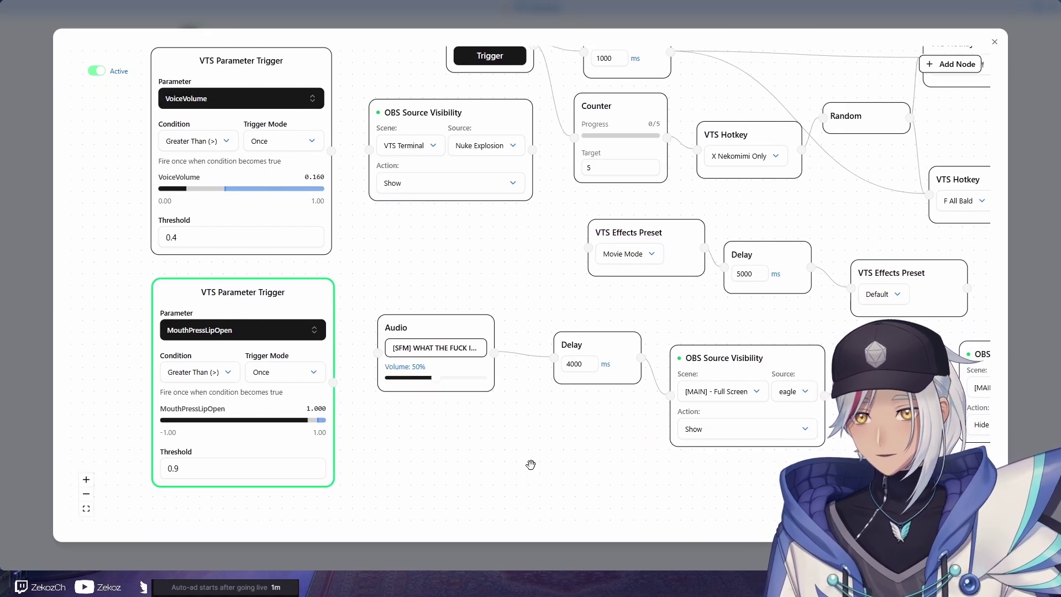
drag(564, 483, 538, 414)
drag(438, 410, 505, 421)
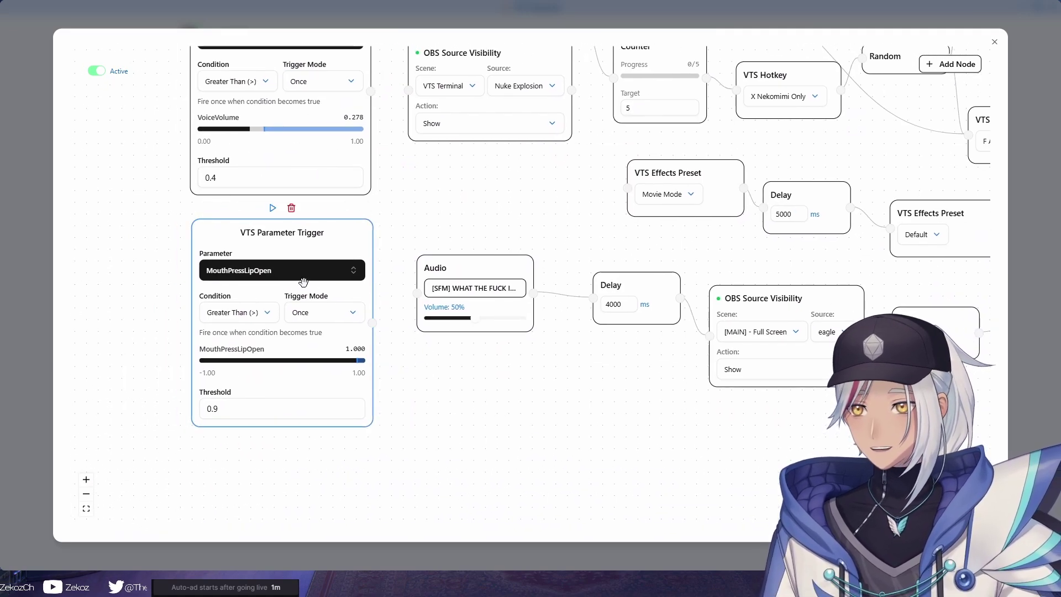
drag(295, 234, 292, 232)
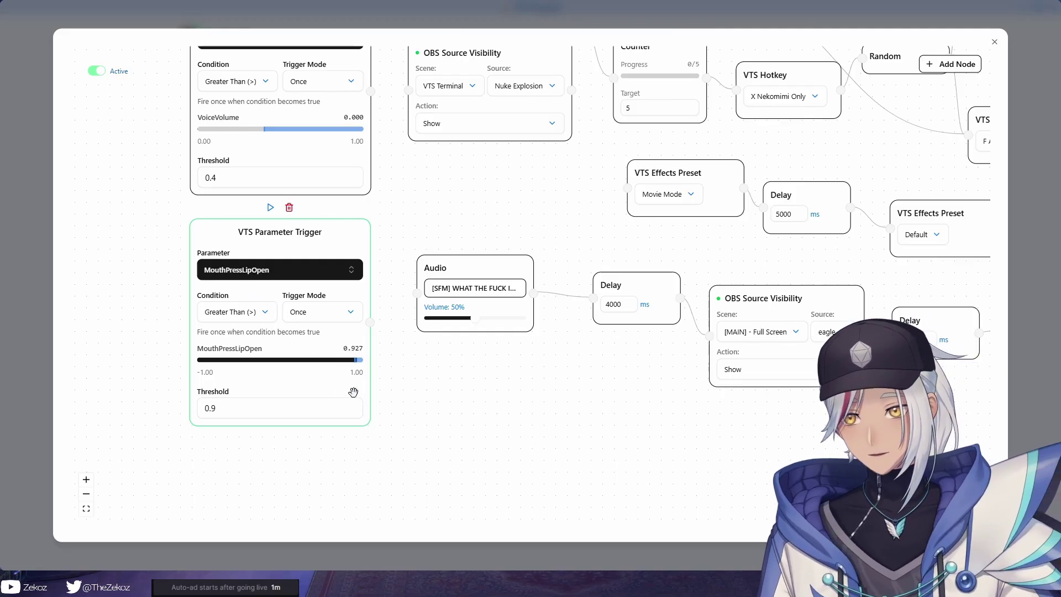
scroll(260, 334, up, 2)
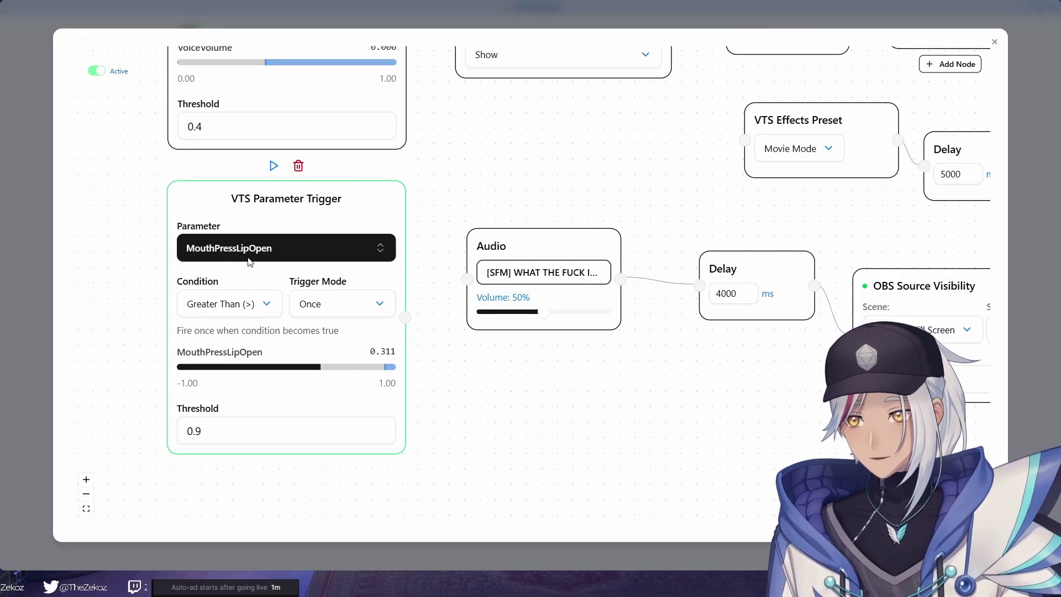
drag(464, 375, 489, 387)
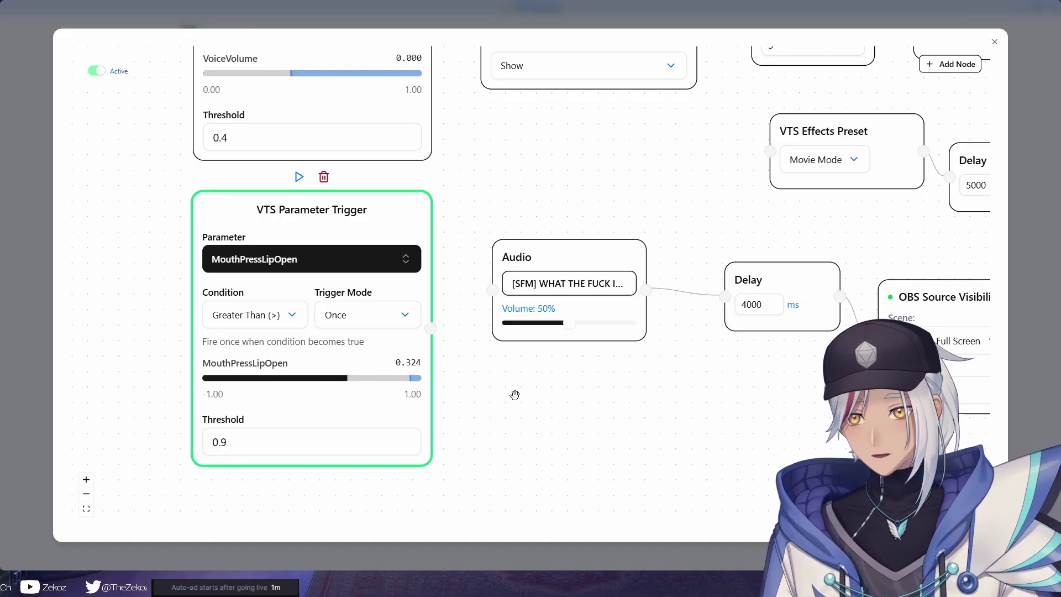
drag(517, 397, 489, 400)
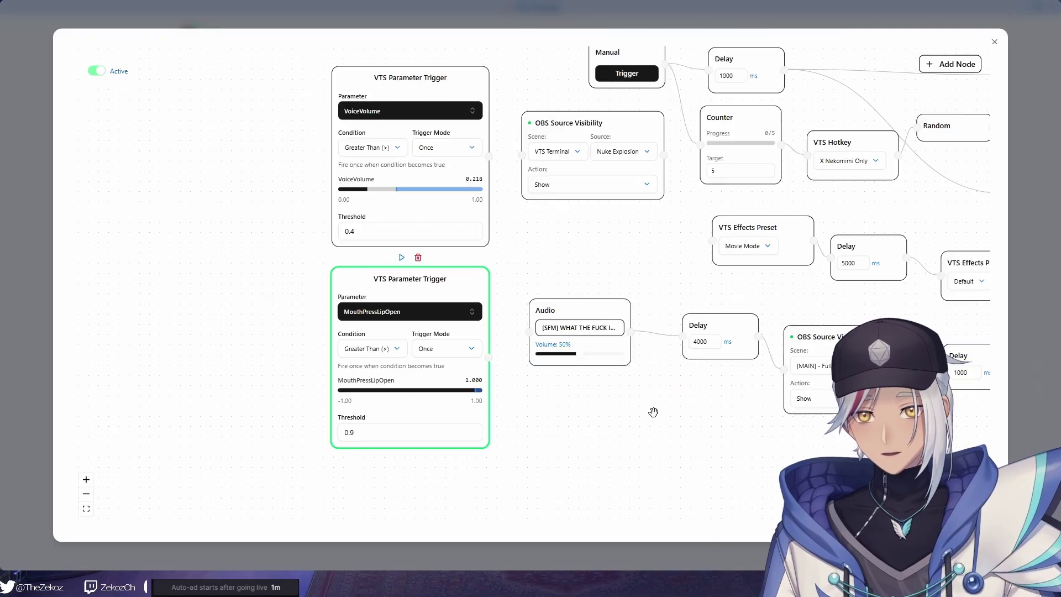
drag(654, 412, 548, 468)
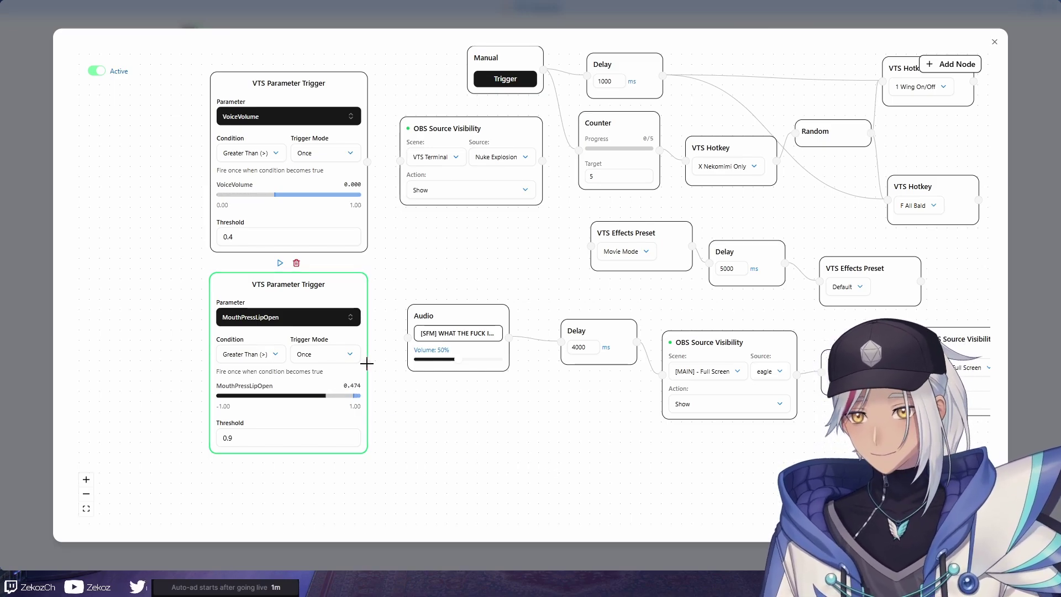
Connect the MouthPressLipOpen parameter trigger to the Audio node to test the chain, and remove that connection.
drag(367, 363, 409, 336)
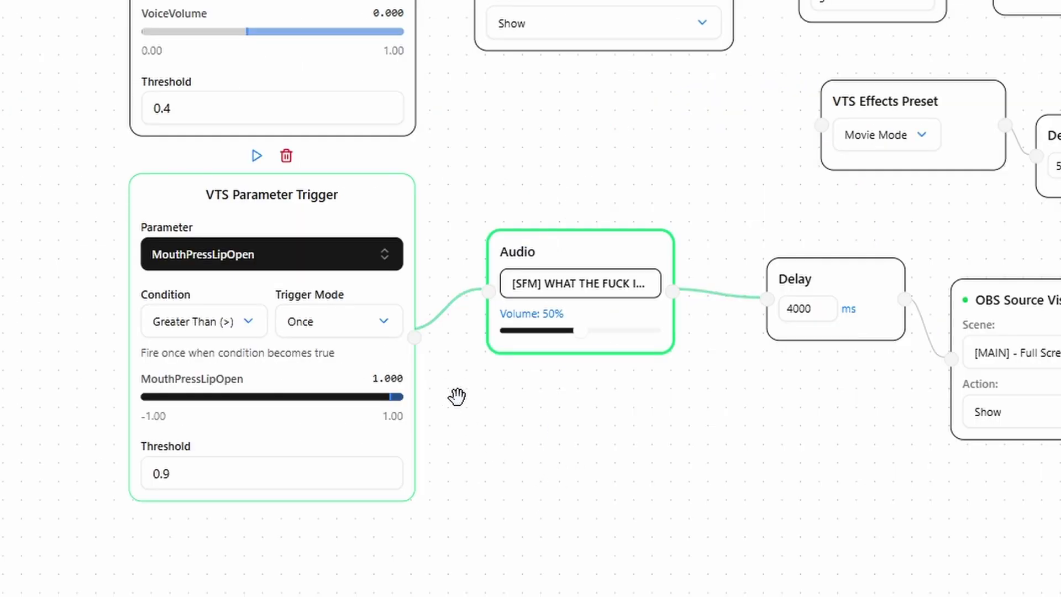
mouse_move(445, 307)
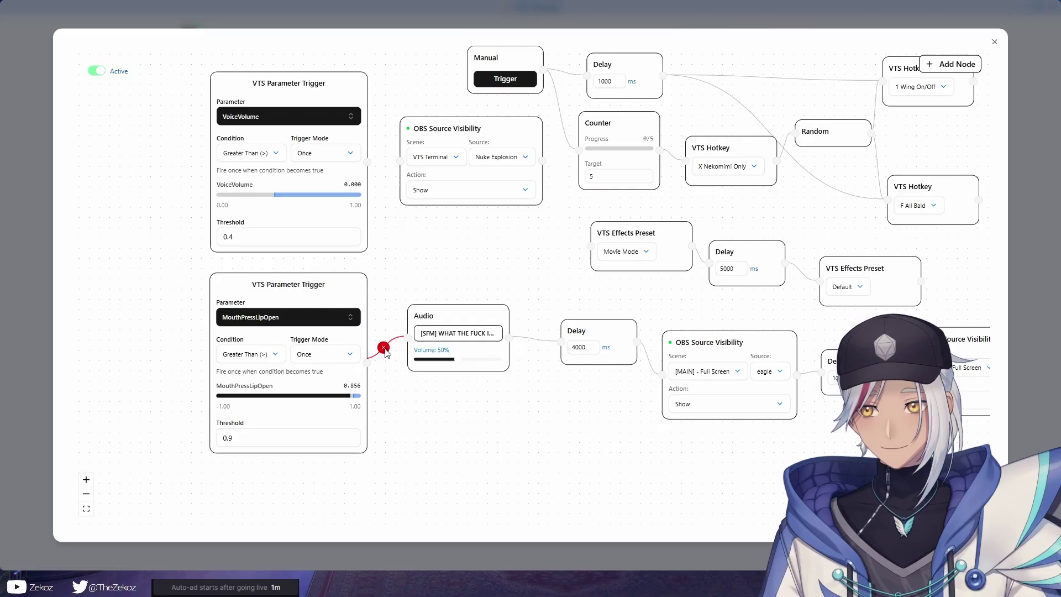
click(384, 348)
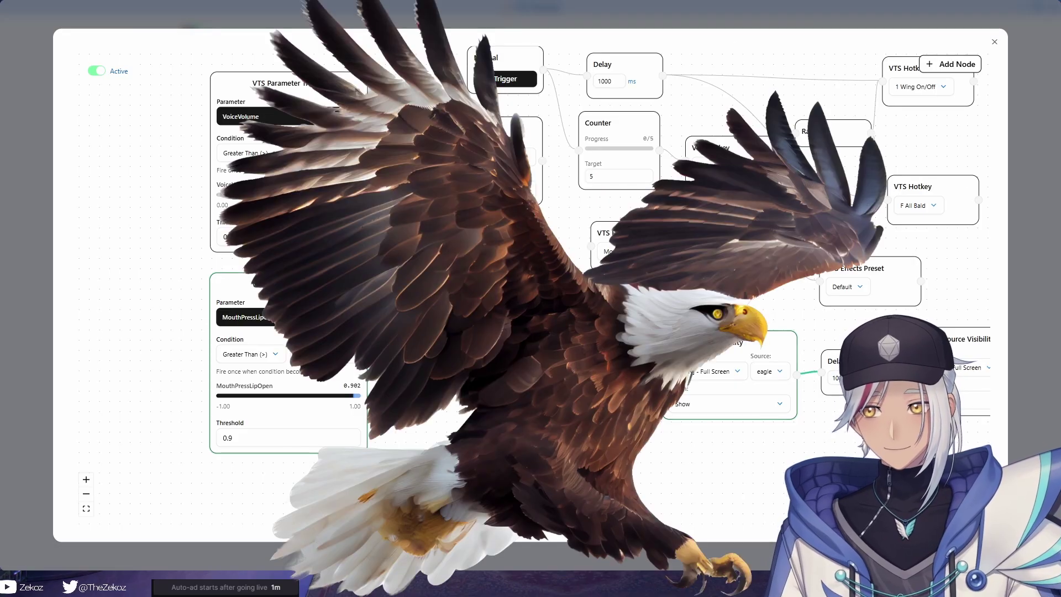
Look over the chain that follows the Audio node, with its delays and the OBS nodes showing and hiding the eagle source.
drag(559, 462, 535, 457)
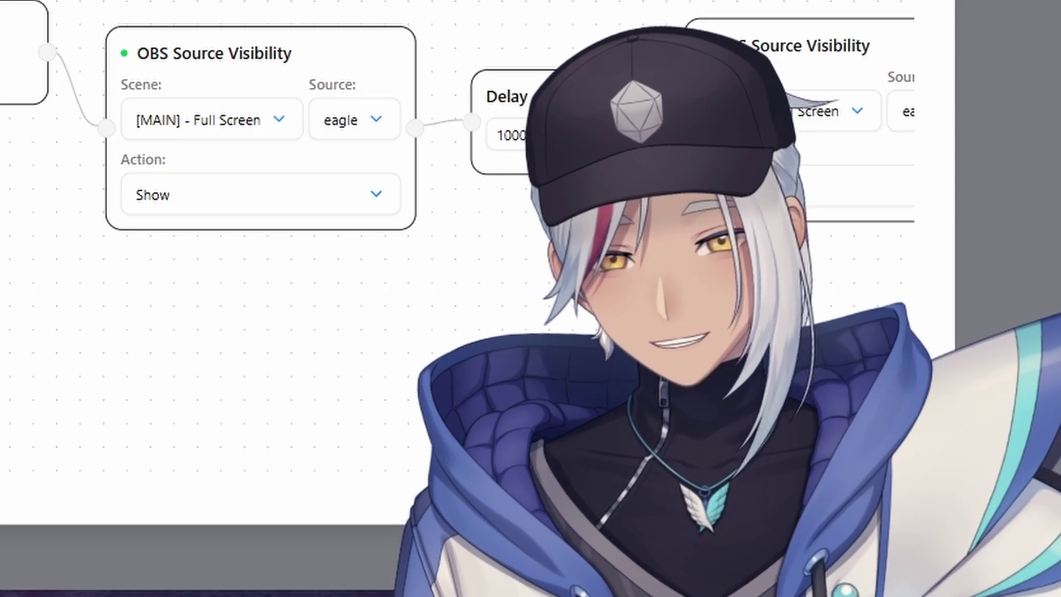
drag(540, 412, 443, 407)
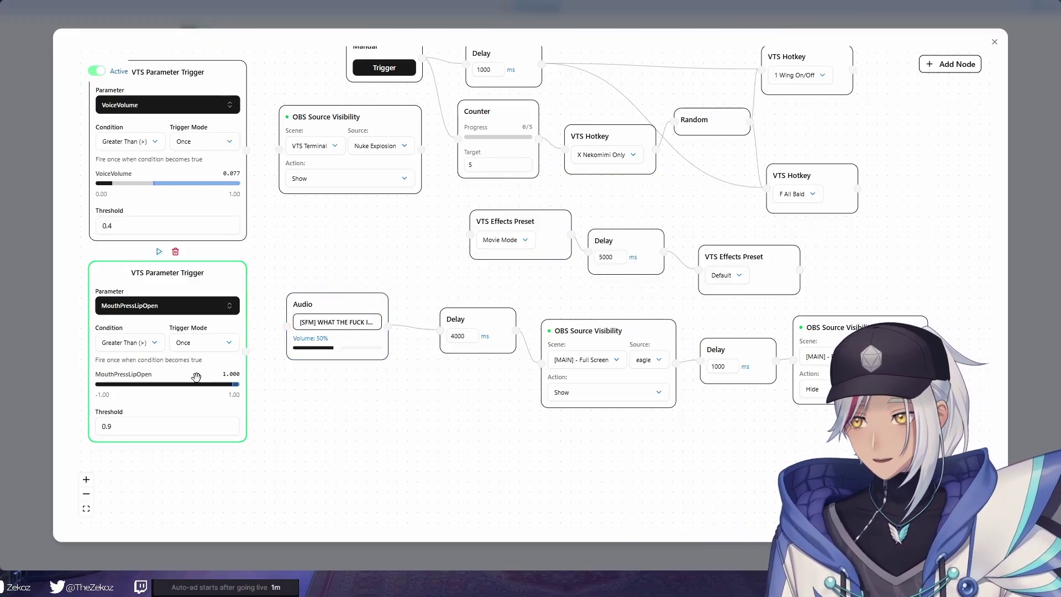
drag(455, 399, 365, 391)
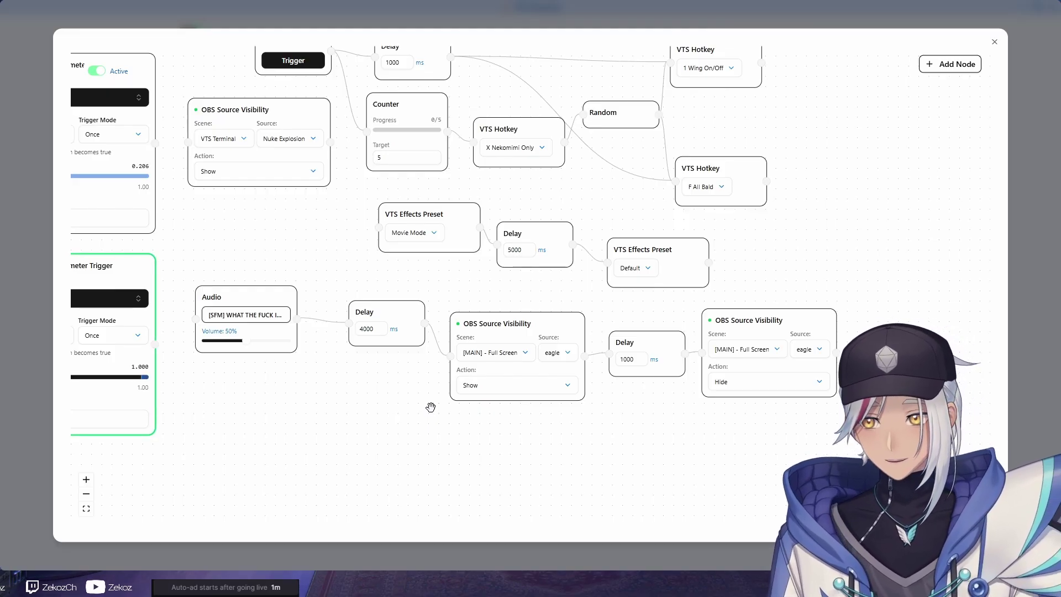
drag(431, 407, 340, 408)
drag(533, 445, 673, 452)
scroll(505, 418, down, 3)
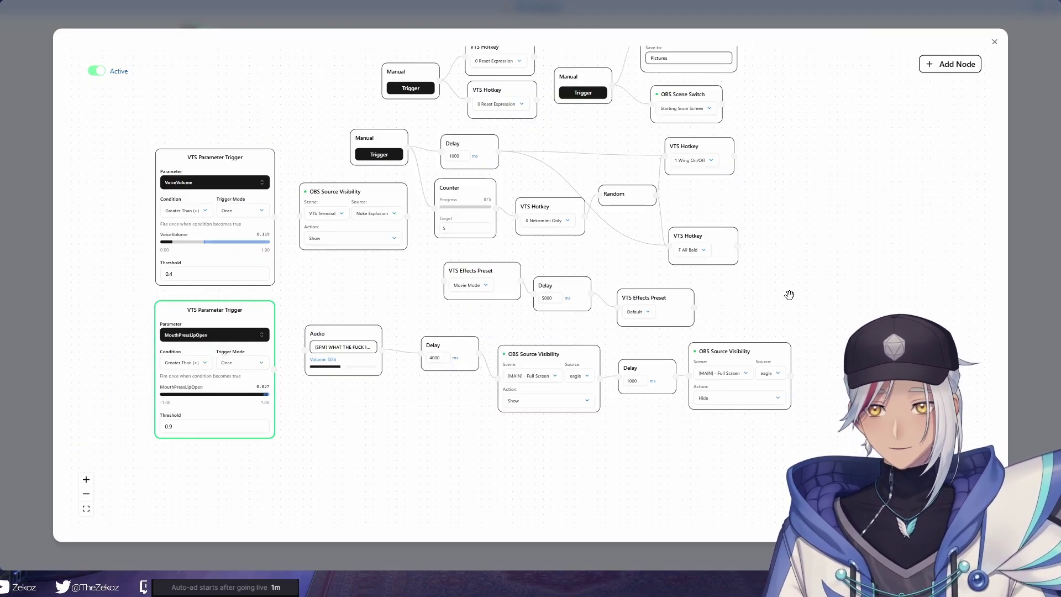
Close Test Graph 1, activate the Zanaa Model Switcher graph and open it to view its Twitch Chat chain.
click(995, 43)
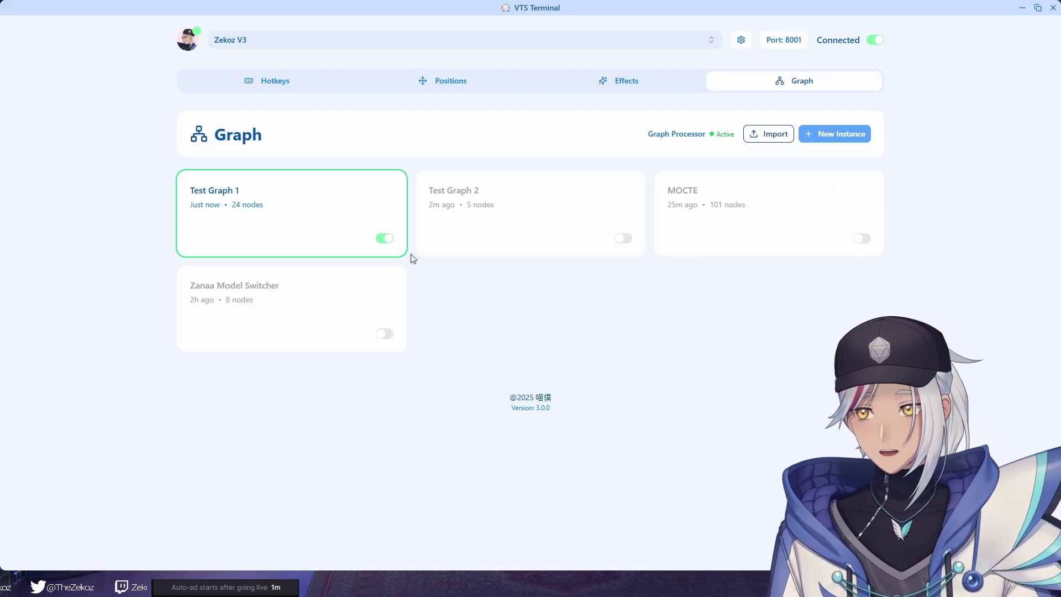
click(385, 334)
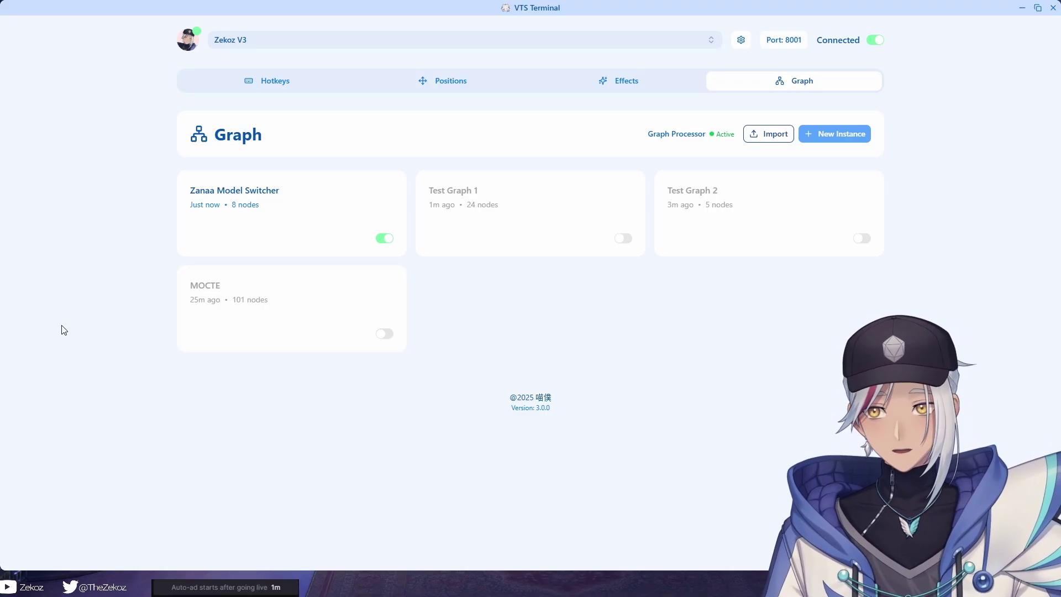
click(241, 205)
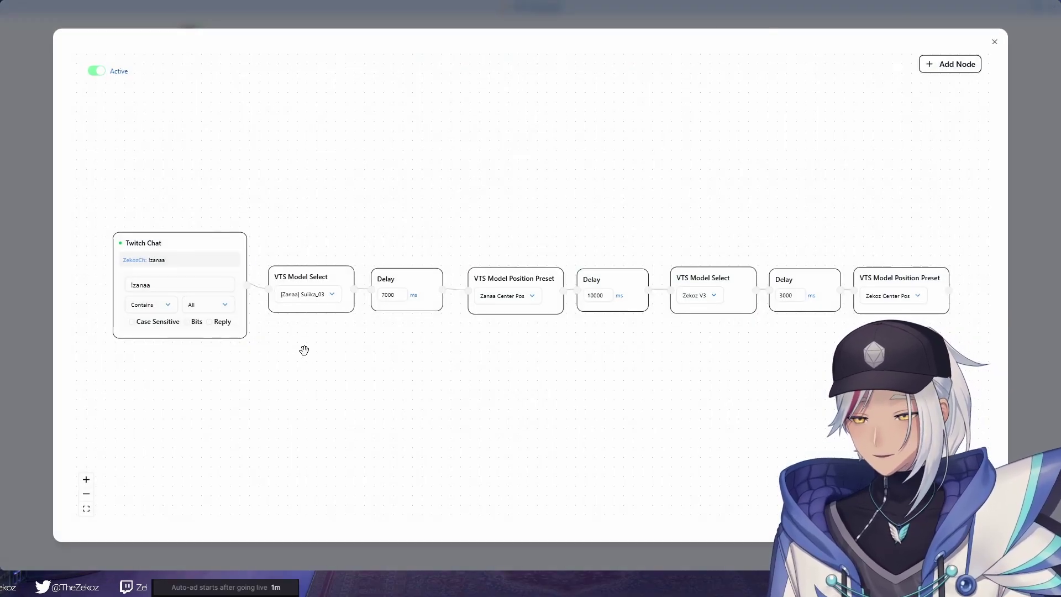
drag(306, 354, 277, 387)
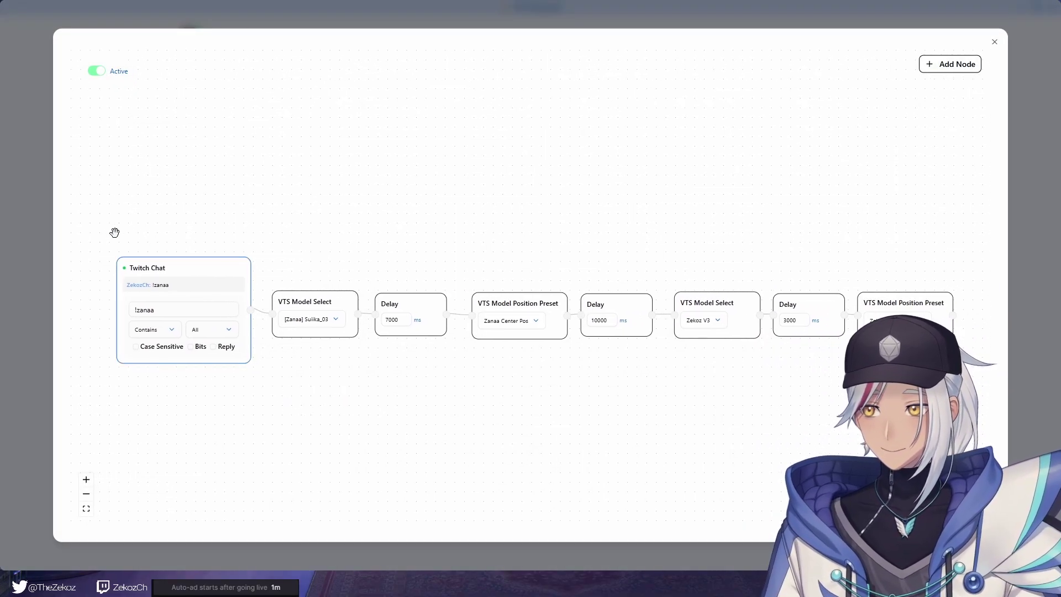
Bring the stream chat window over the graph and send !zanaa to set off the Twitch Chat chain.
click(228, 360)
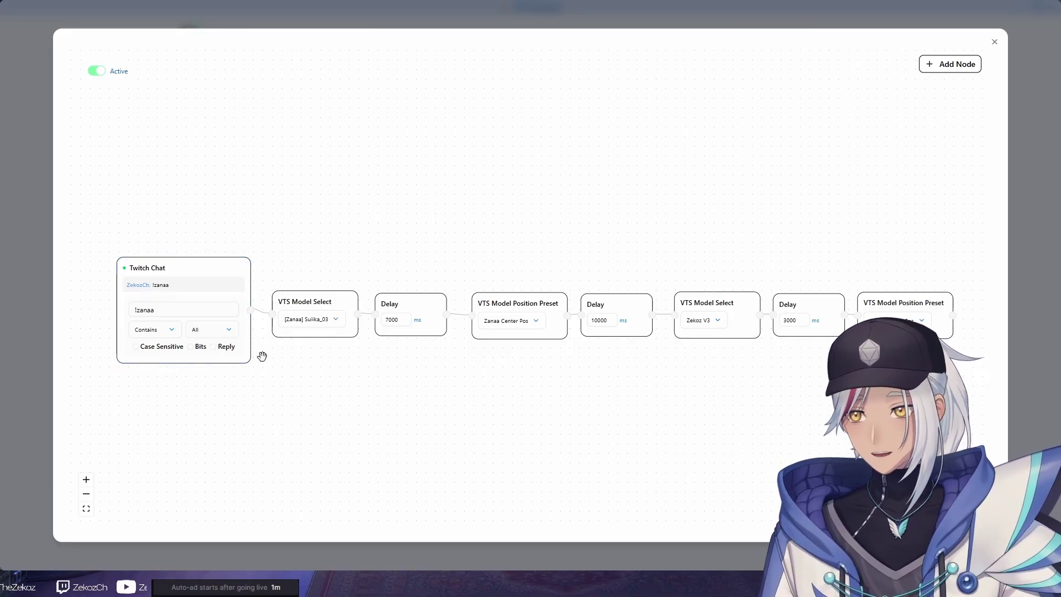
drag(244, 346, 294, 343)
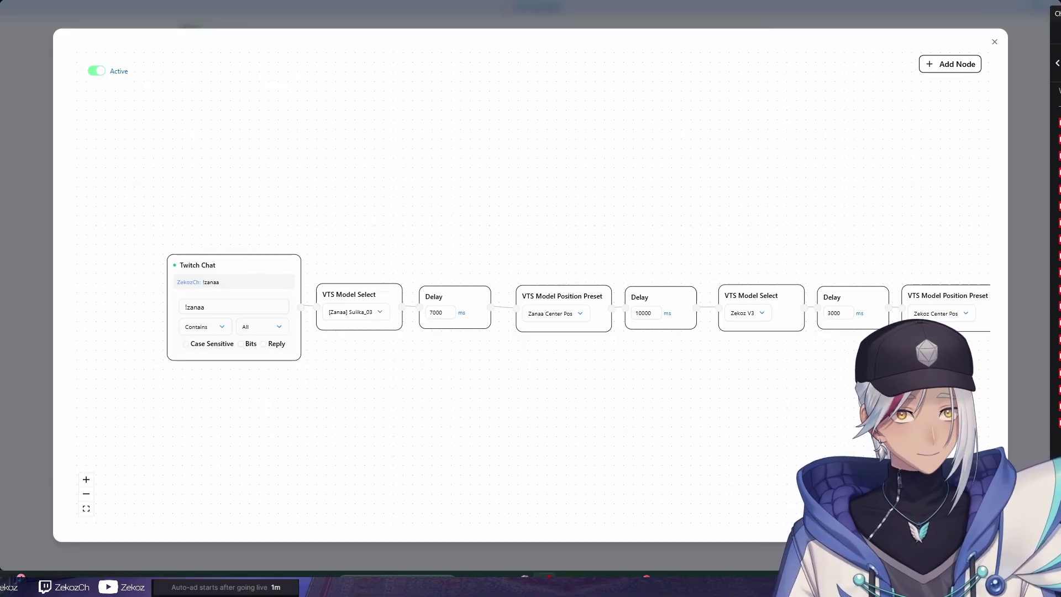
drag(1060, 17, 559, 70)
drag(518, 248, 502, 478)
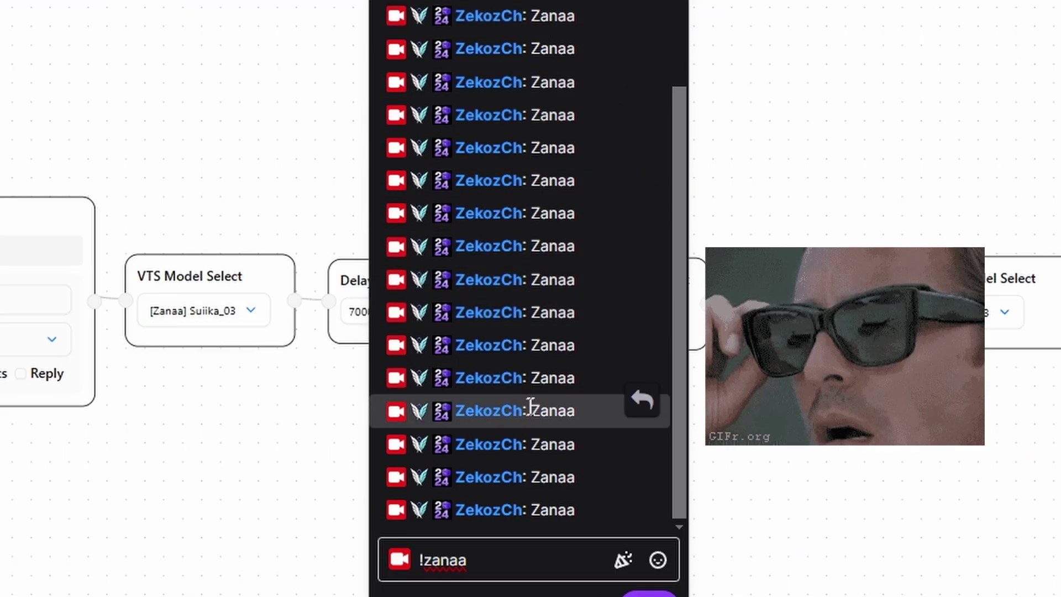
scroll(527, 361, up, 3)
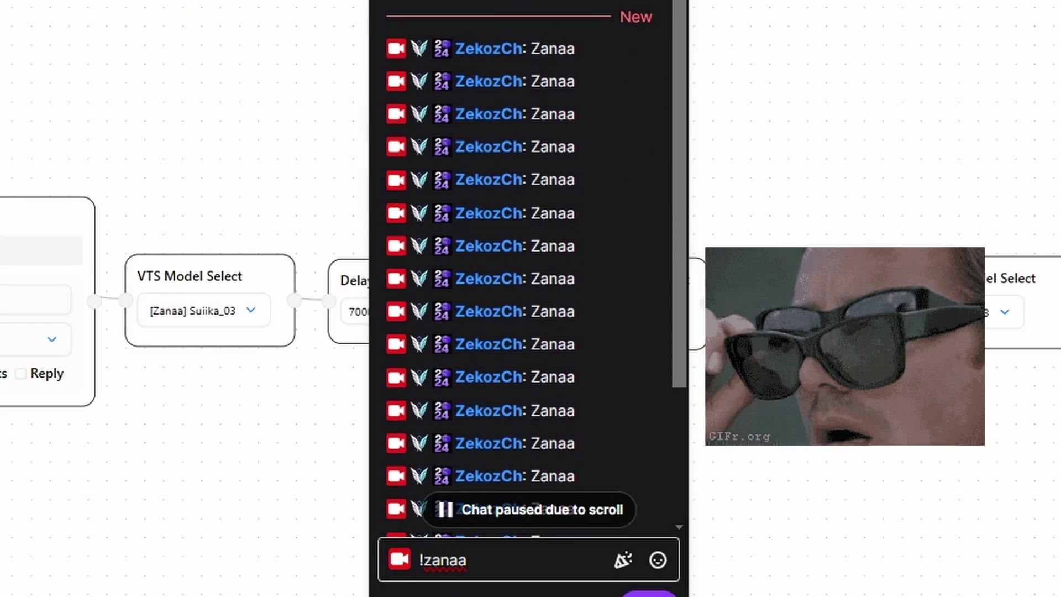
scroll(556, 216, down, 5)
click(526, 571)
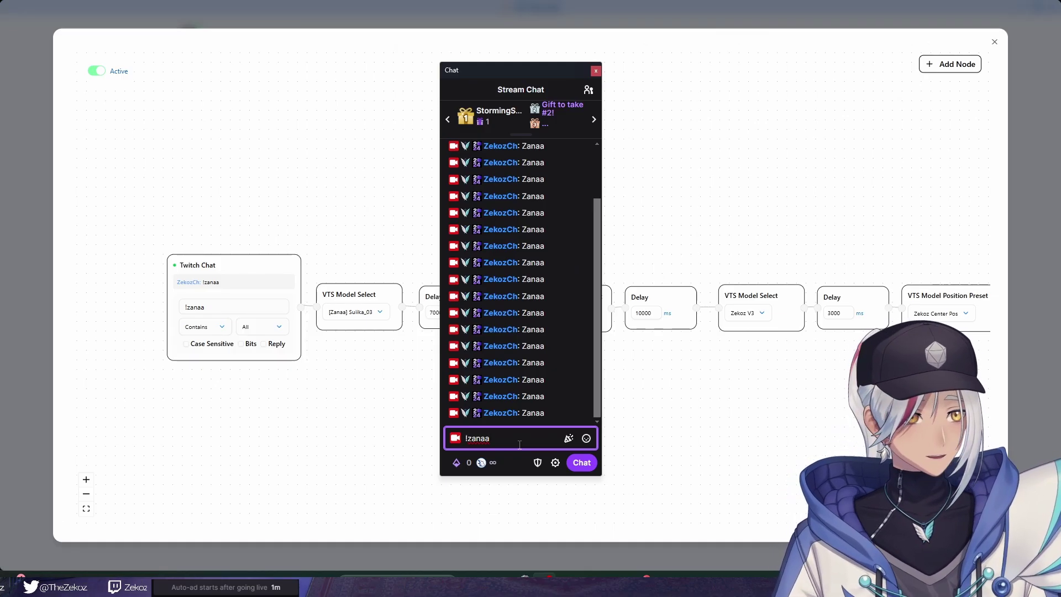
key(Return)
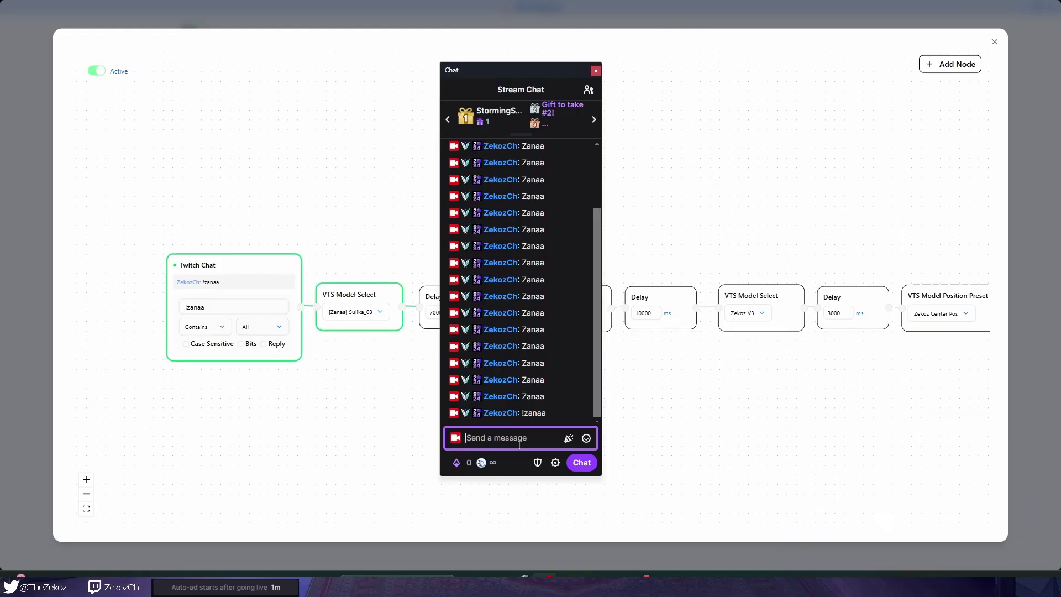
Move the chat window out of the way and follow the running chain through its model switches, delays and position presets.
drag(559, 69, 857, 390)
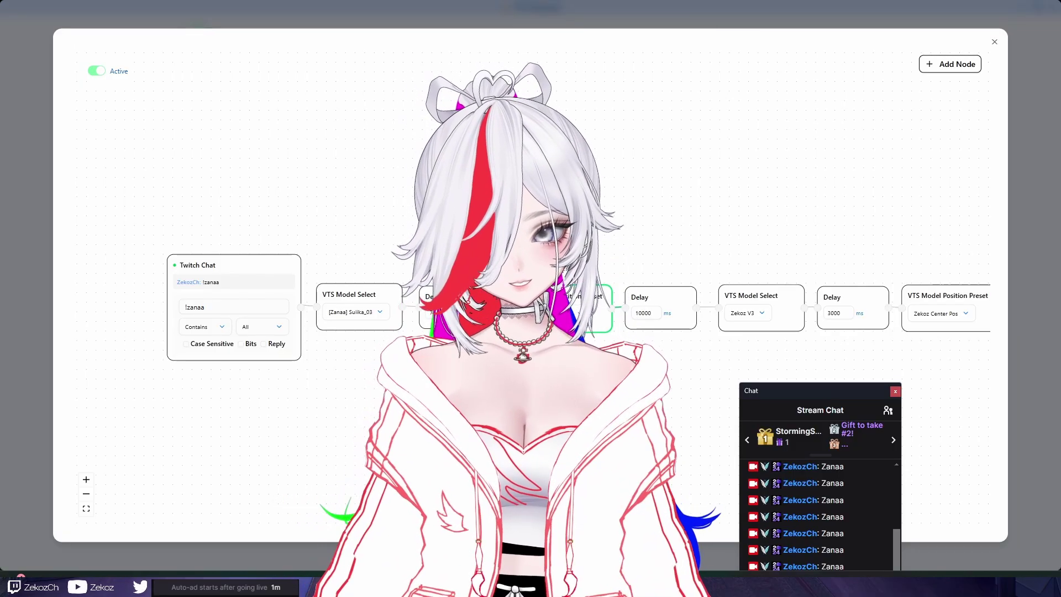
mouse_move(646, 315)
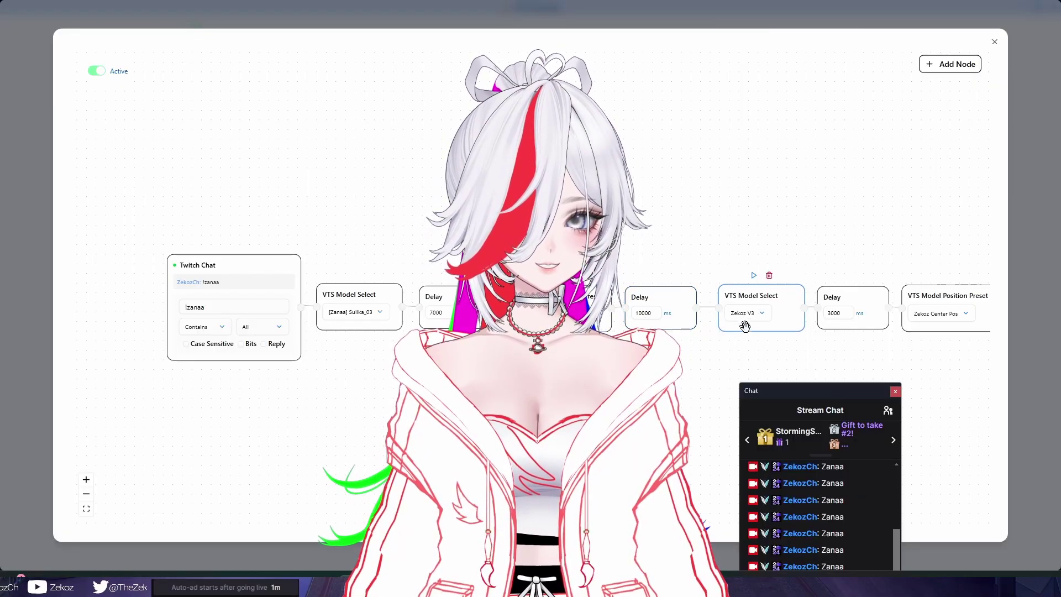
drag(808, 390, 575, 390)
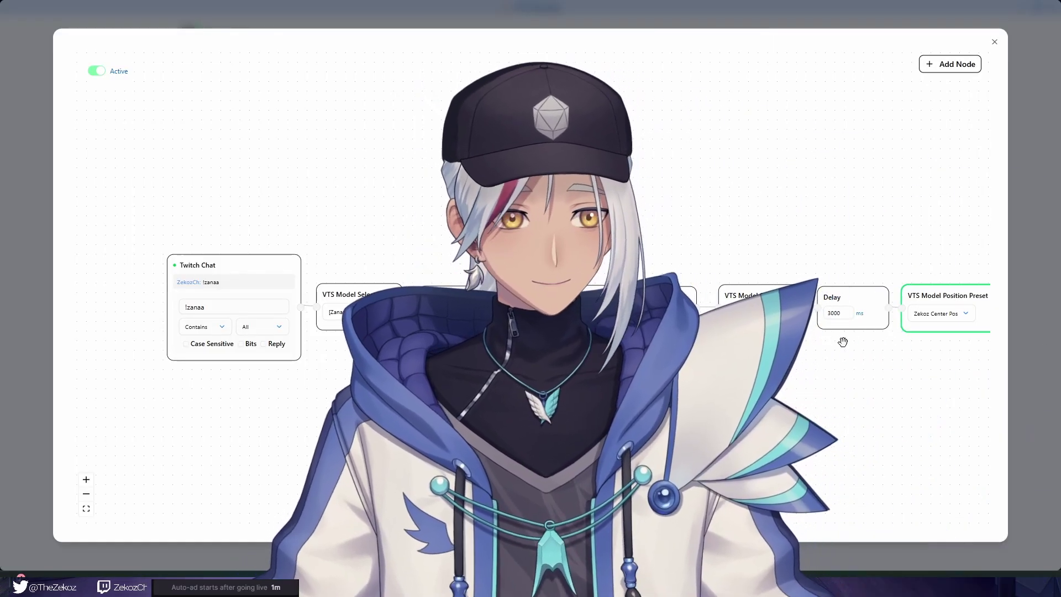
drag(910, 362, 882, 365)
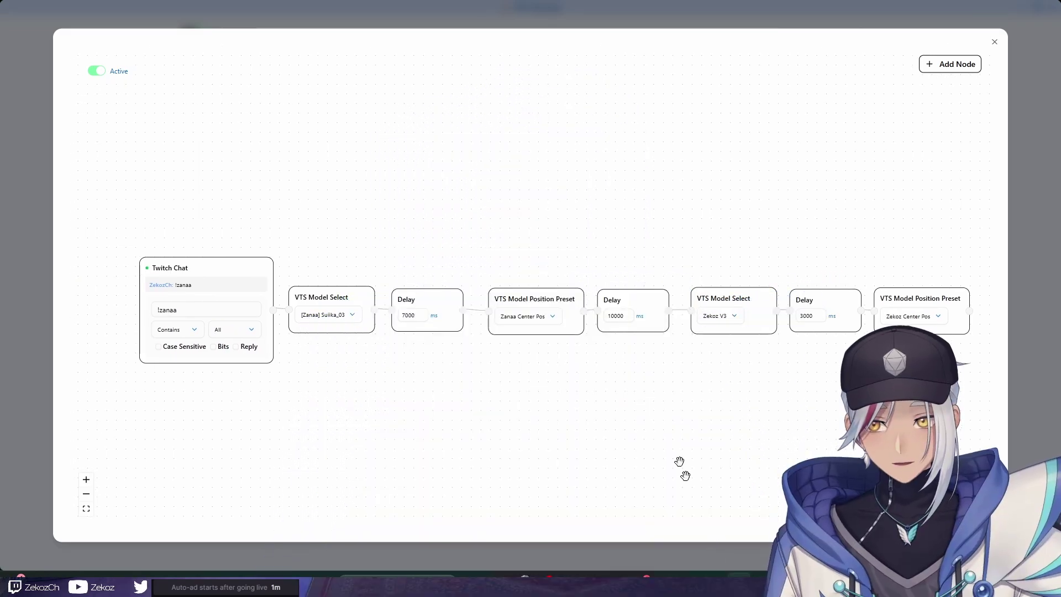
Close and deactivate the Zanaa Model Switcher graph, and activate and open the MOCTE graph.
click(237, 267)
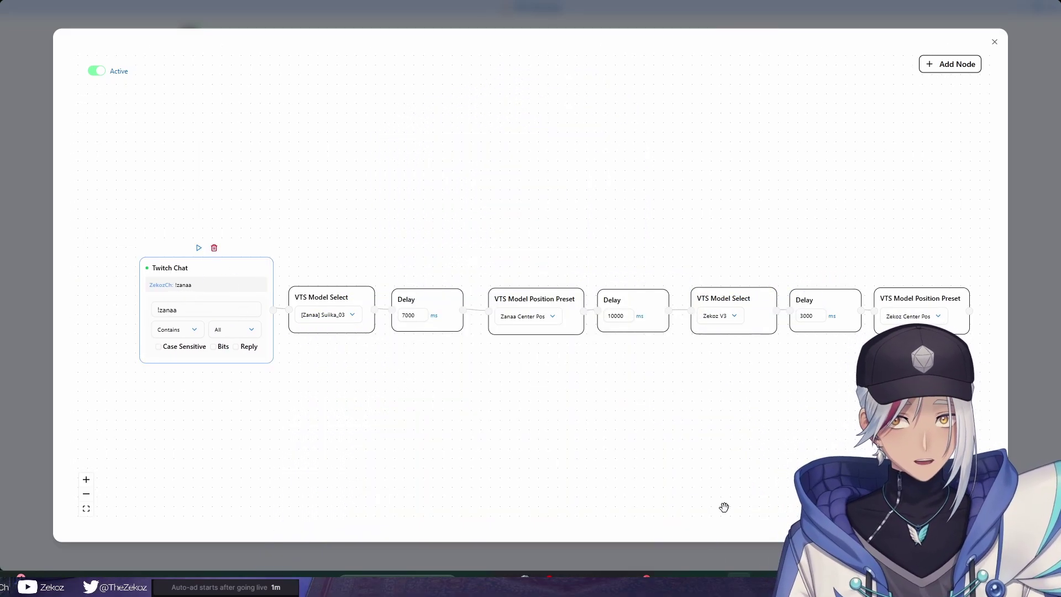
key(Escape)
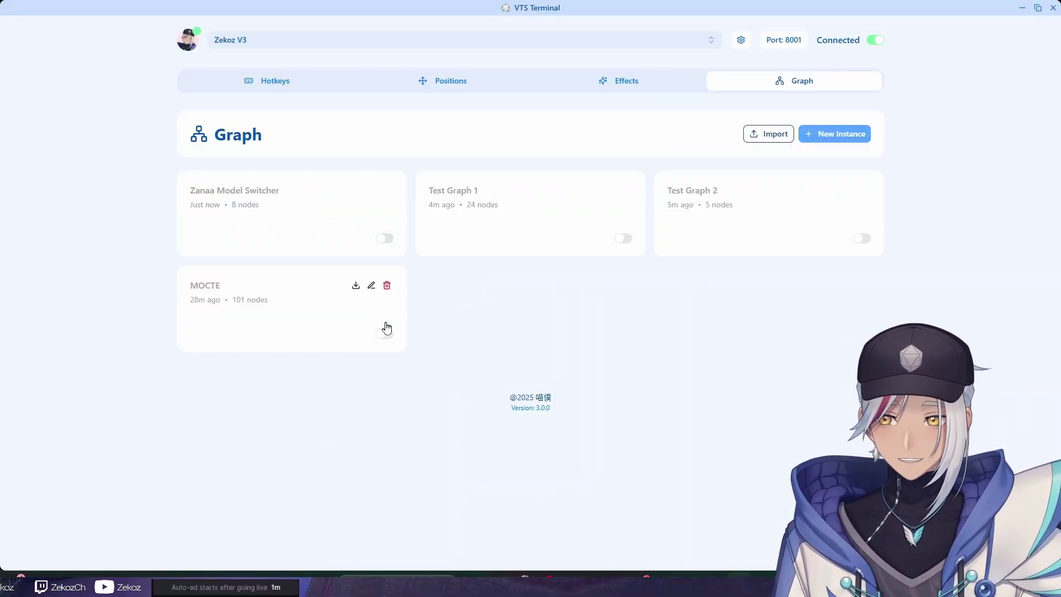
click(279, 305)
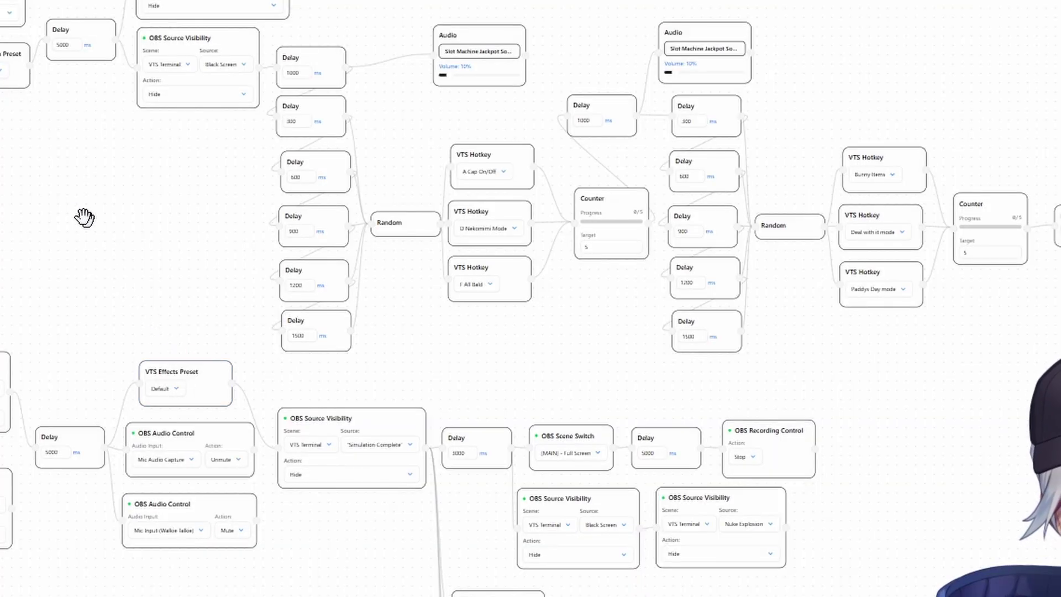
Look over the whole MOCTE graph from end to end, including the loose nodes above its main chain.
drag(283, 251, 318, 297)
drag(142, 297, 464, 346)
mouse_move(372, 303)
mouse_down()
mouse_move(614, 377)
mouse_move(857, 426)
mouse_move(903, 414)
mouse_up()
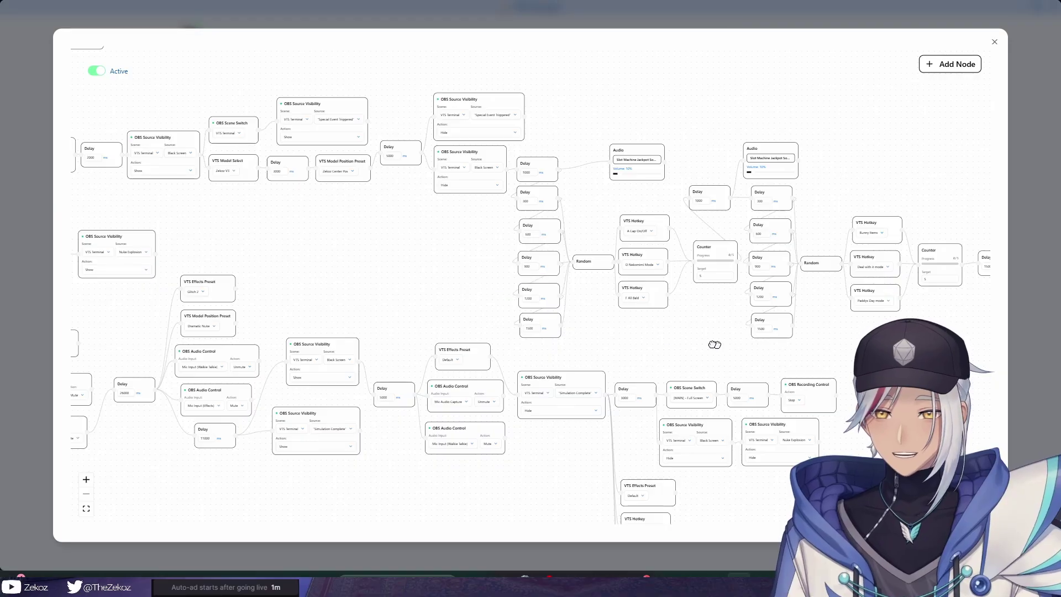
drag(715, 345, 422, 337)
mouse_move(640, 358)
mouse_down()
mouse_move(359, 356)
mouse_move(213, 386)
mouse_up()
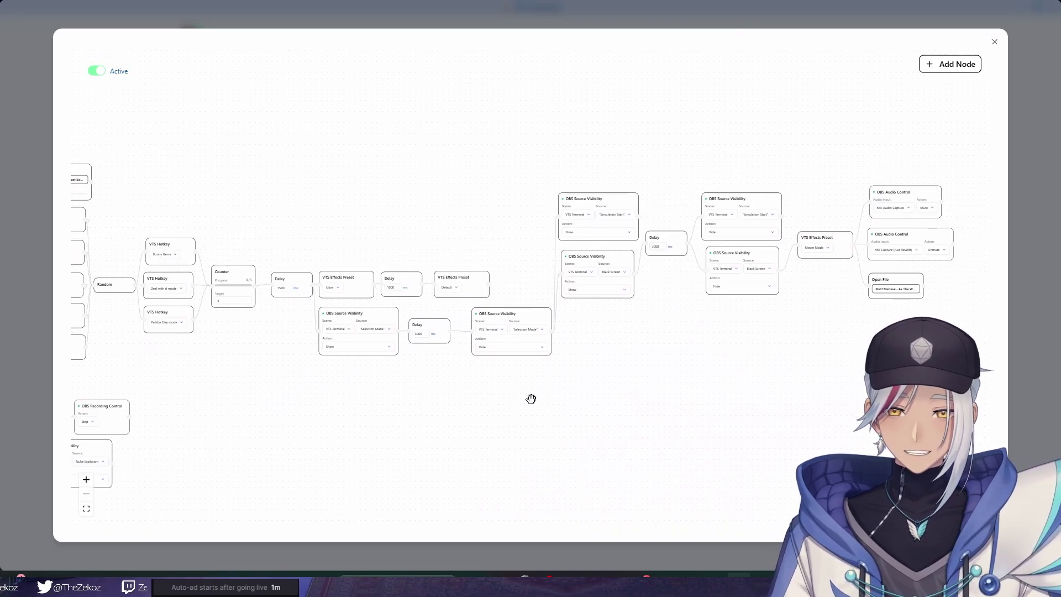
drag(530, 399, 499, 393)
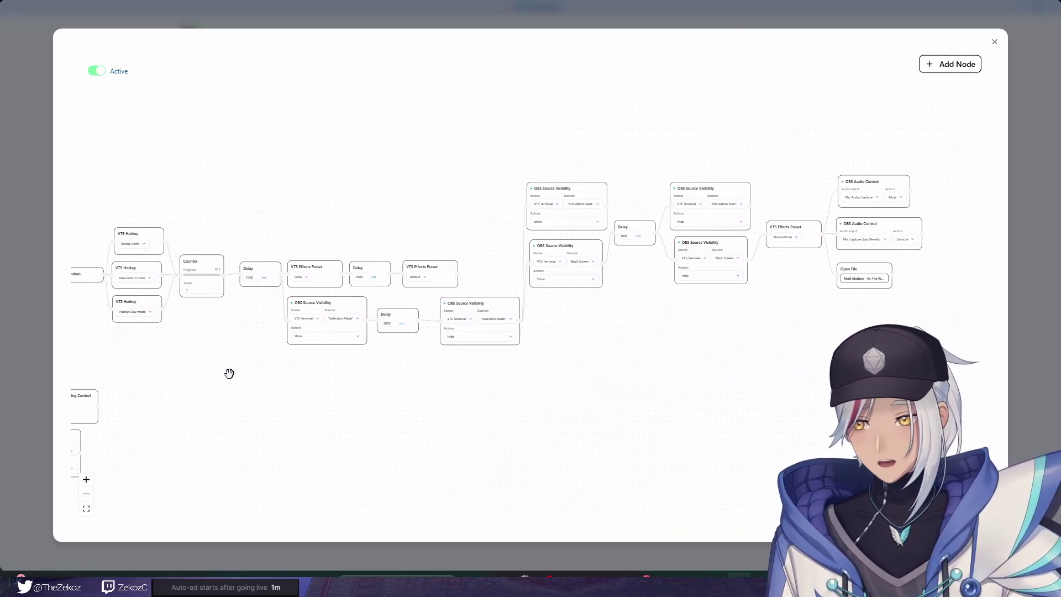
scroll(343, 404, down, 5)
scroll(442, 404, up, 5)
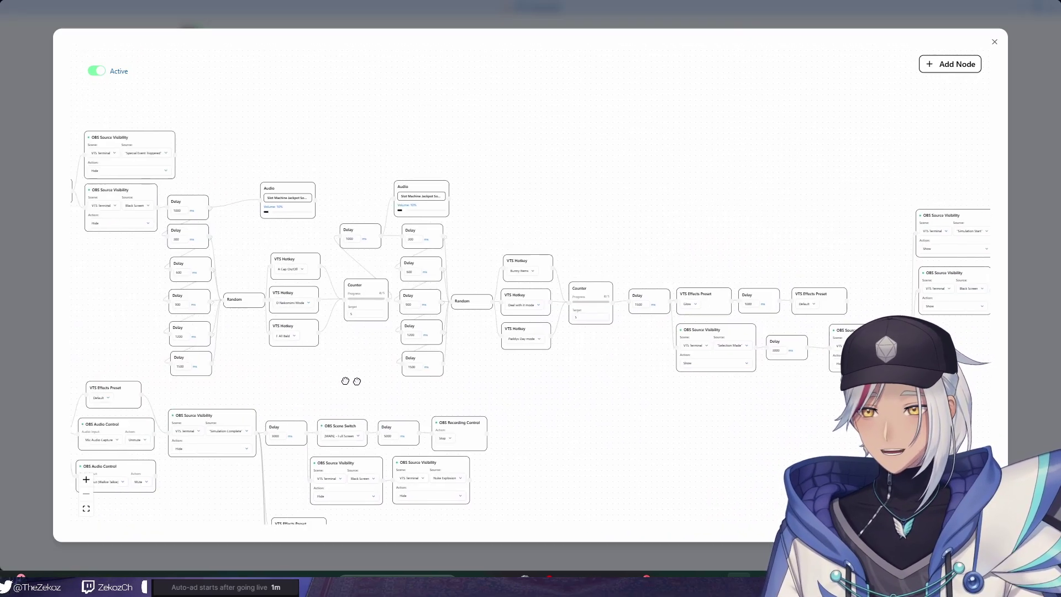
drag(381, 317, 623, 357)
drag(492, 180, 623, 209)
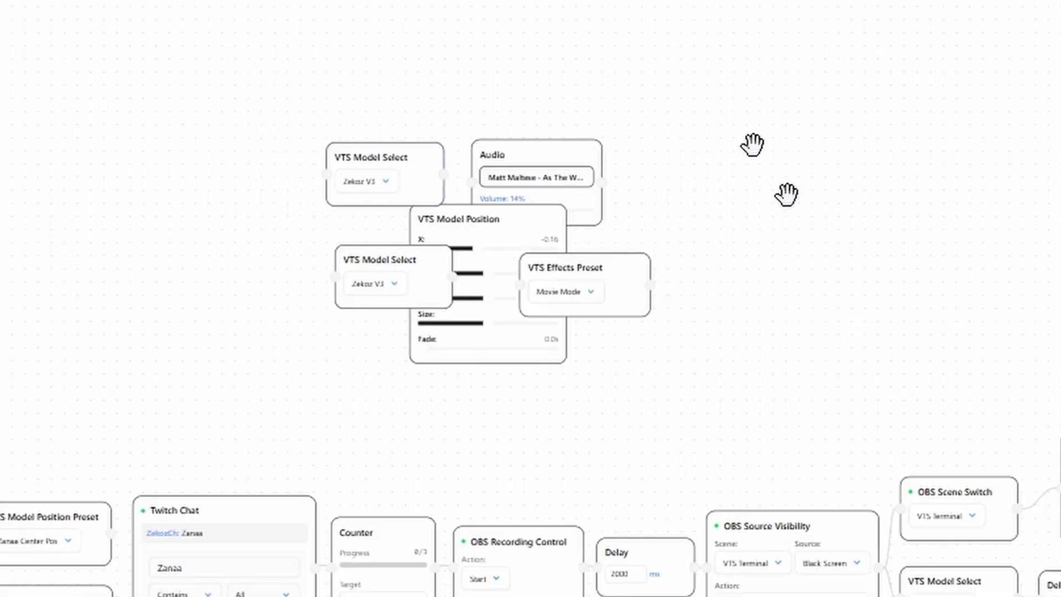
drag(570, 445, 511, 424)
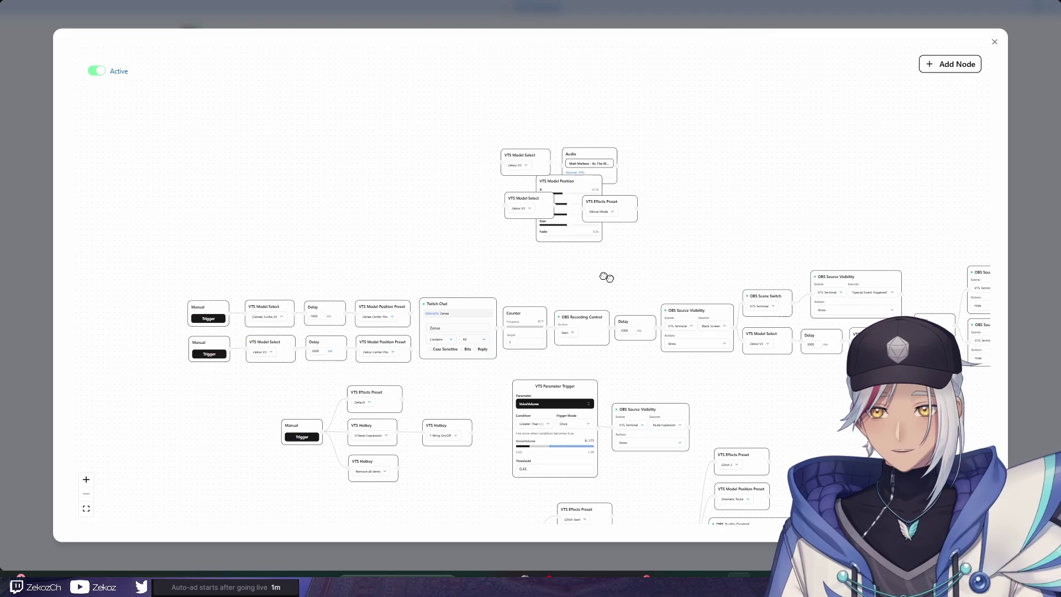
drag(607, 277, 589, 257)
drag(637, 213, 618, 264)
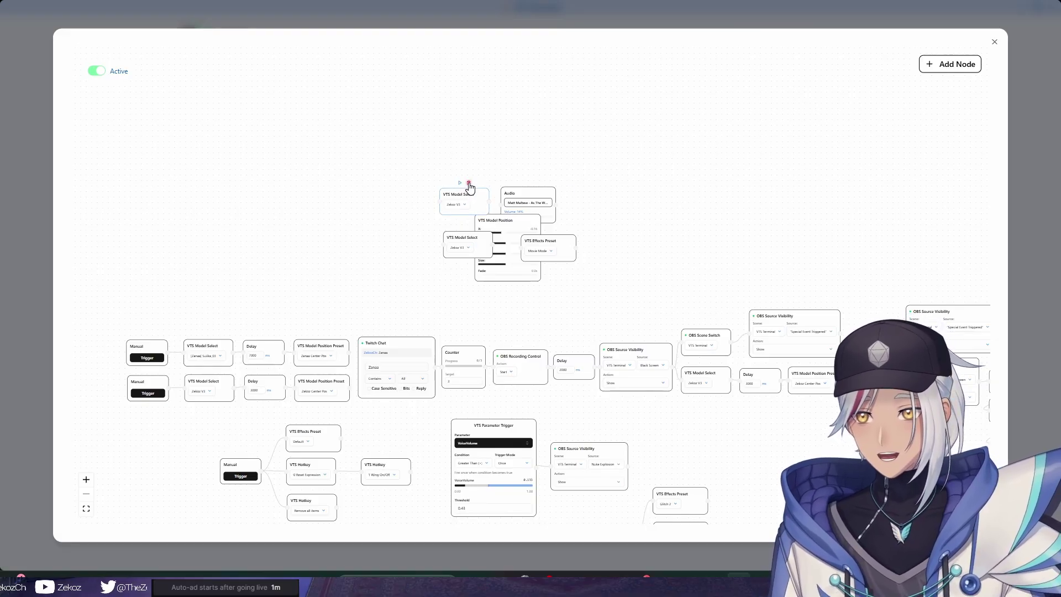
drag(654, 258, 667, 235)
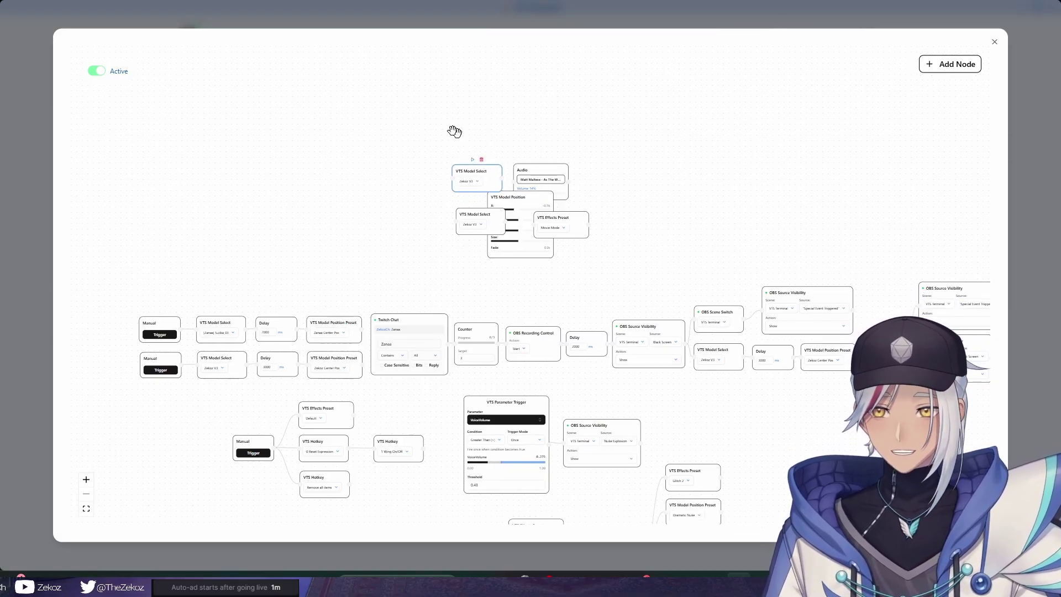
drag(639, 295, 656, 225)
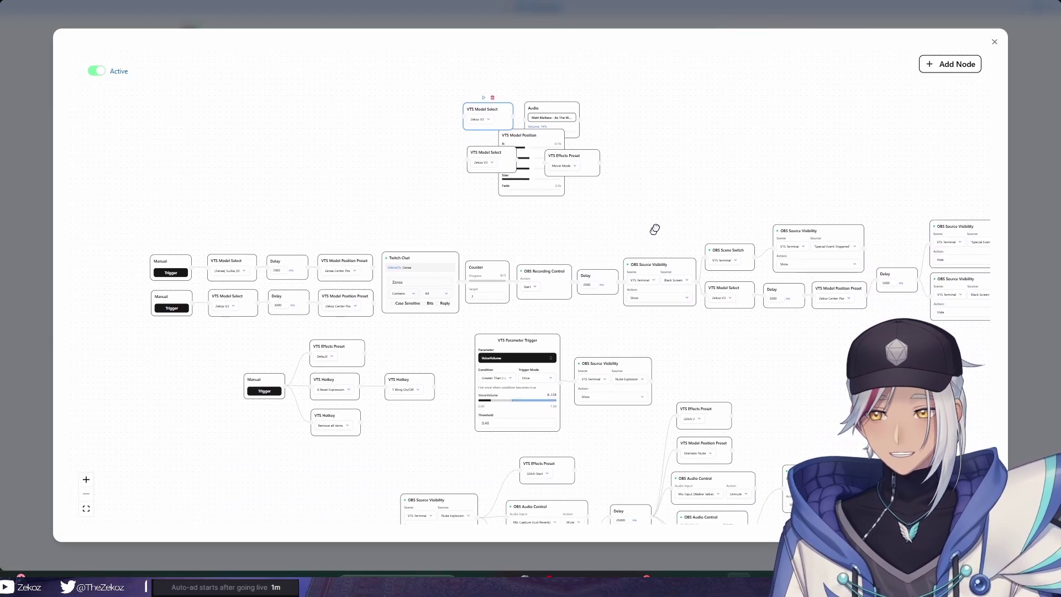
Run the manual trigger linked to the Default effects preset and the reset expression, wing and remove-all-items hotkeys.
scroll(259, 323, up, 3)
drag(268, 324, 396, 277)
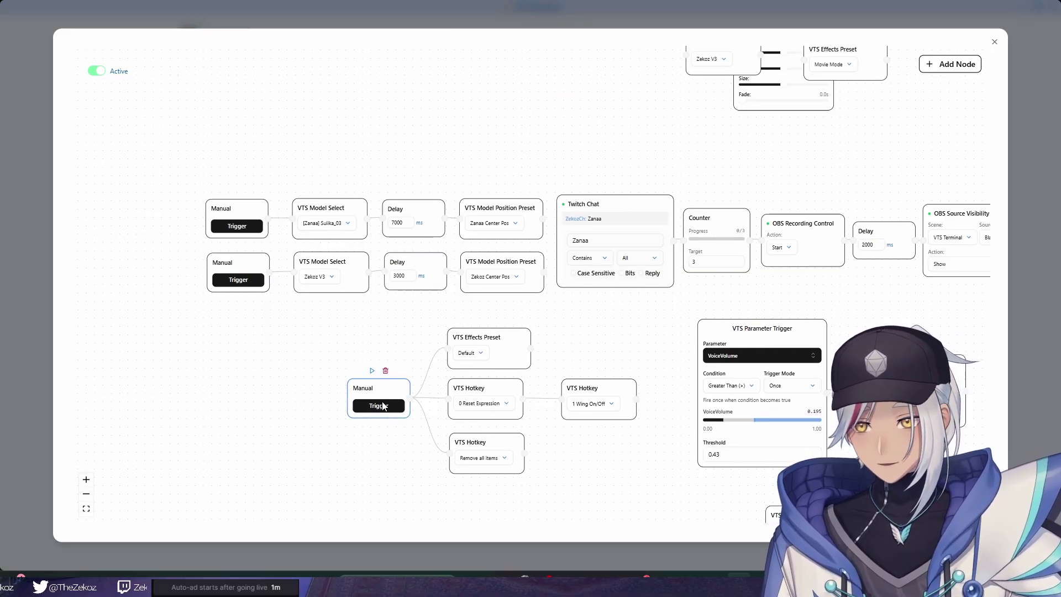
click(379, 405)
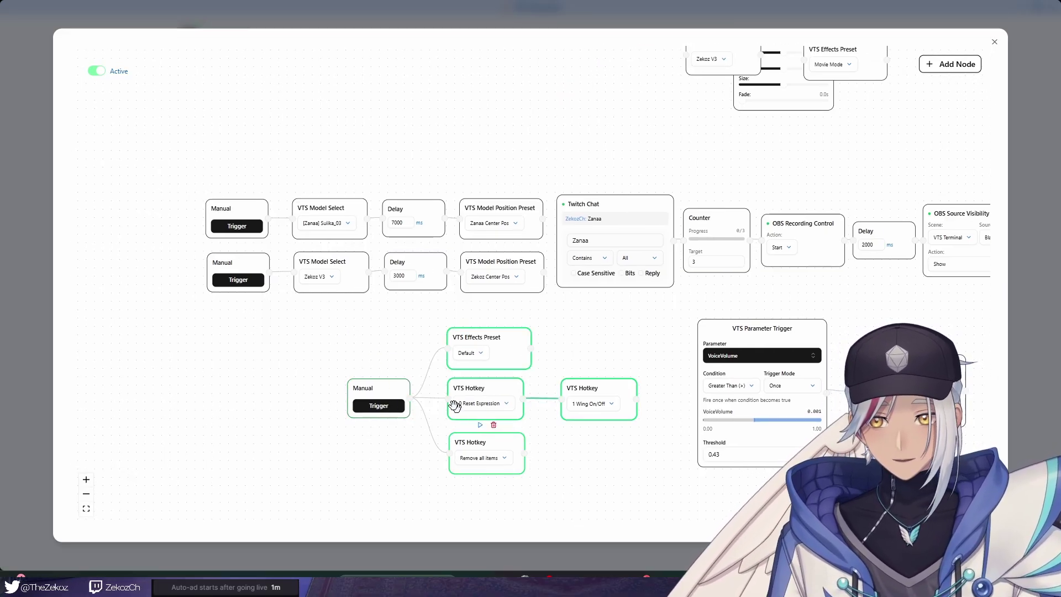
click(239, 279)
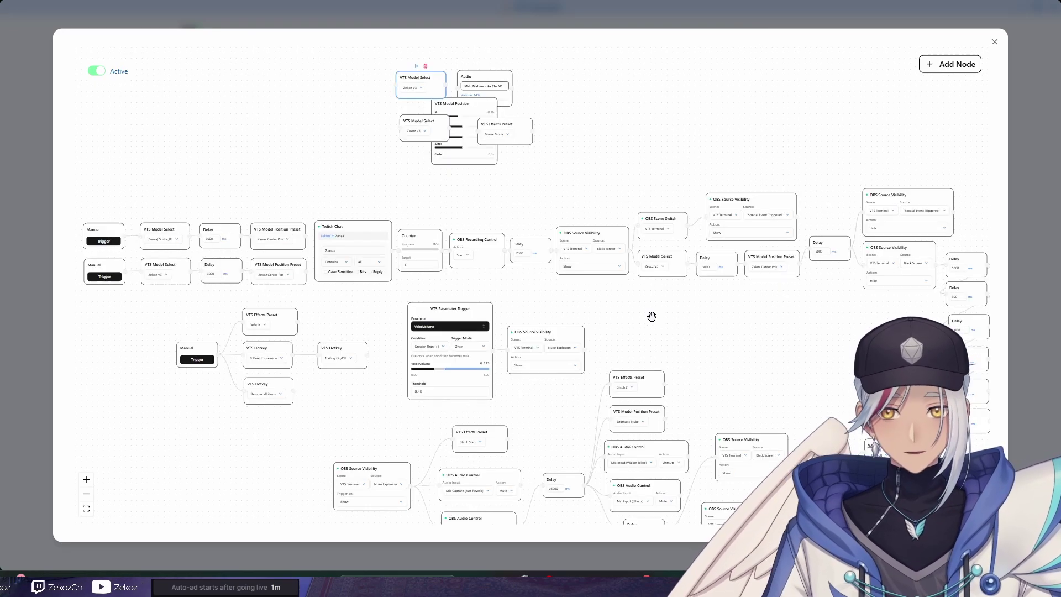
Examine the start of the main chain, with its Zanaa Twitch Chat trigger, counter and OBS recording control, alongside the stream chat.
drag(659, 326, 675, 300)
drag(772, 281, 654, 277)
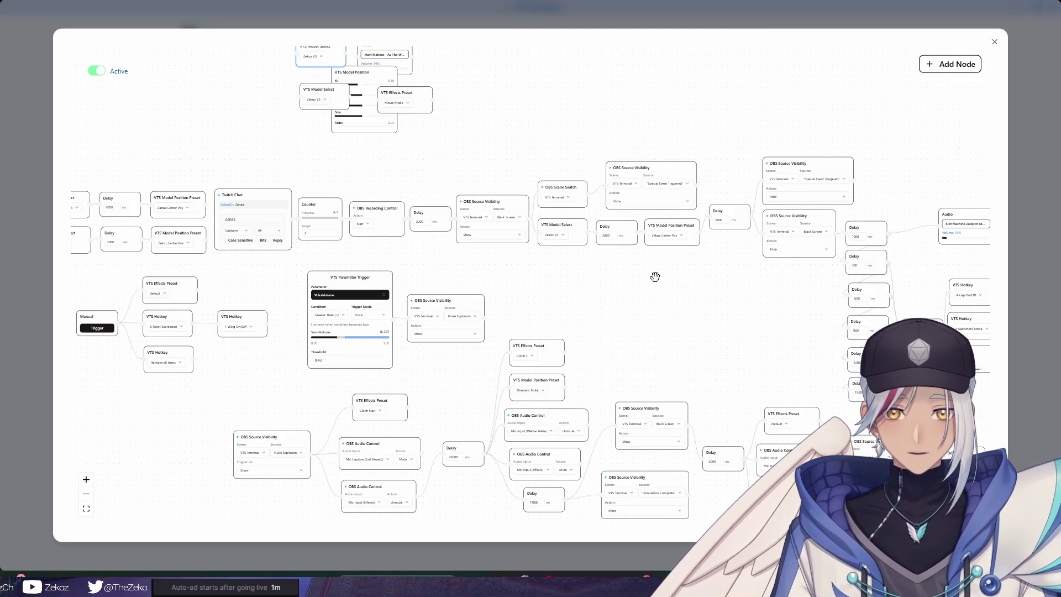
drag(740, 309, 844, 368)
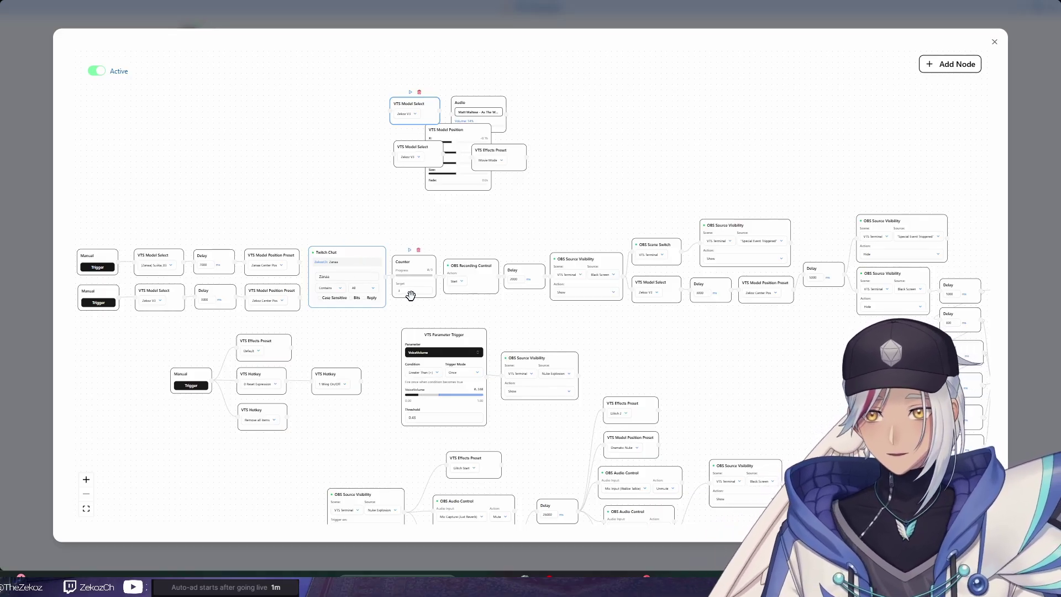
scroll(410, 296, up, 3)
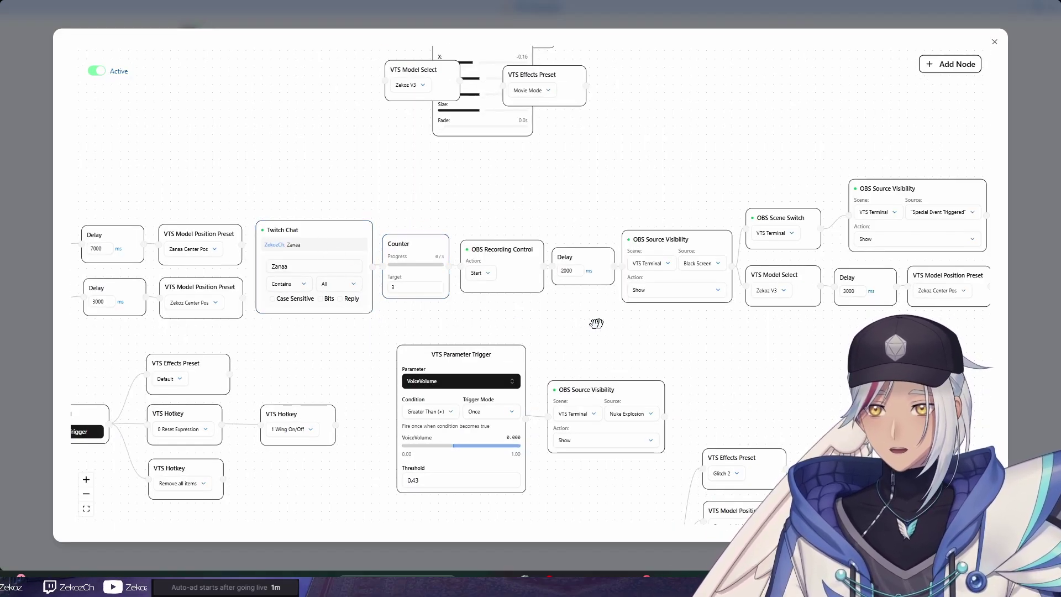
drag(589, 324, 490, 326)
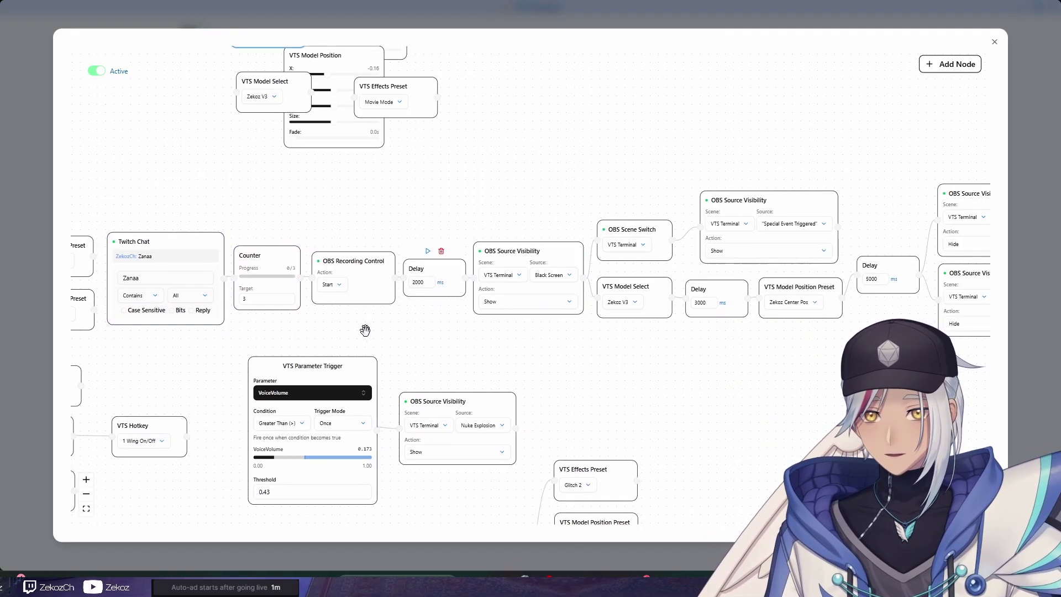
drag(366, 331, 416, 337)
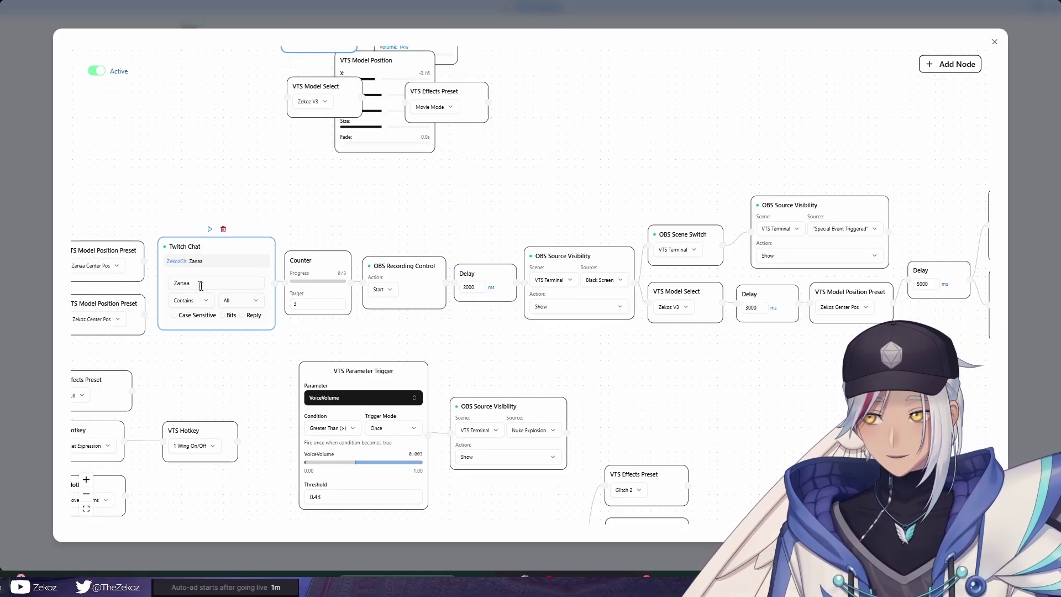
click(572, 573)
drag(566, 390, 573, 106)
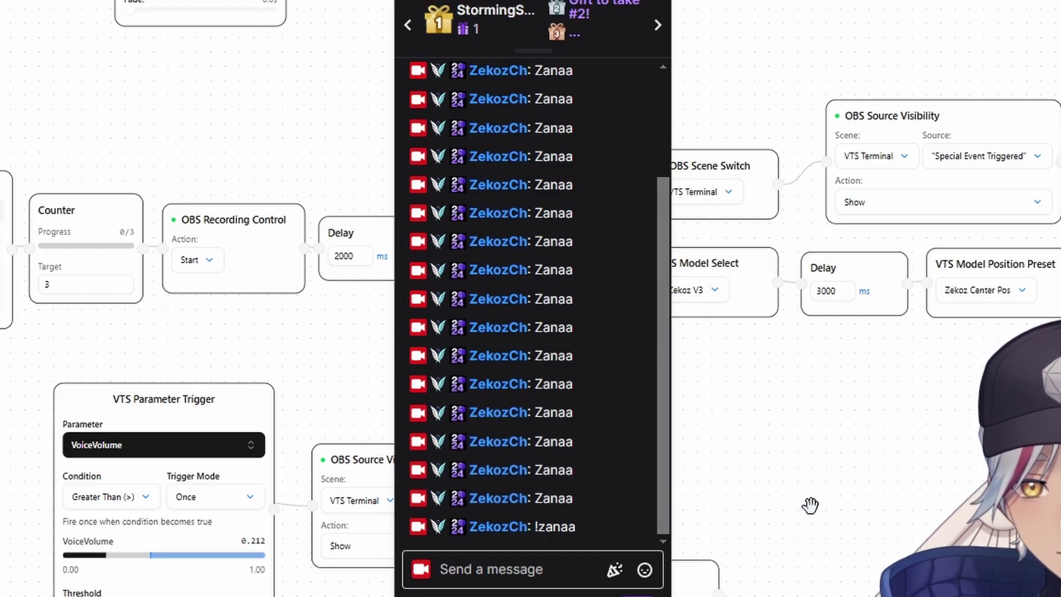
Follow the main chain through the OBS scene and source nodes to the delayed random hotkey groups, jackpot audio and counters.
drag(827, 495, 652, 481)
drag(773, 441, 383, 432)
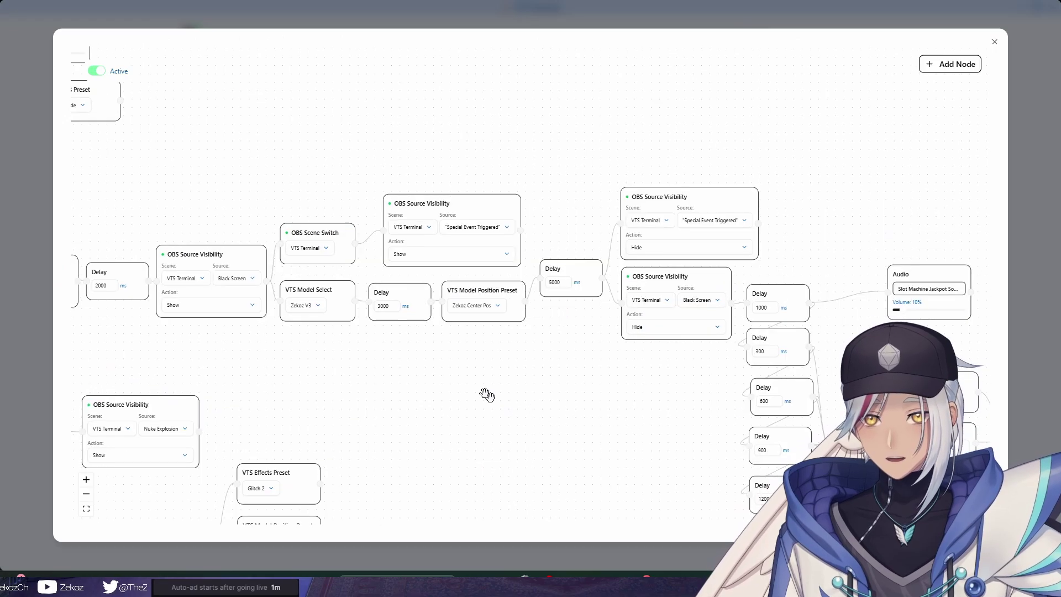
scroll(630, 392, down, 2)
drag(512, 414, 439, 391)
drag(561, 428, 315, 334)
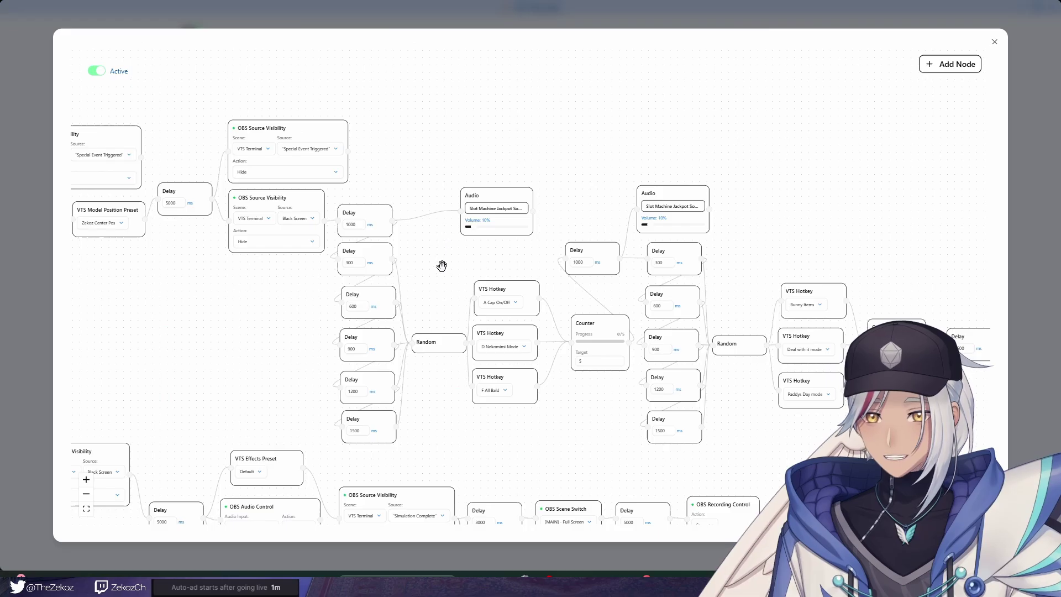
drag(271, 220, 219, 190)
scroll(319, 304, up, 2)
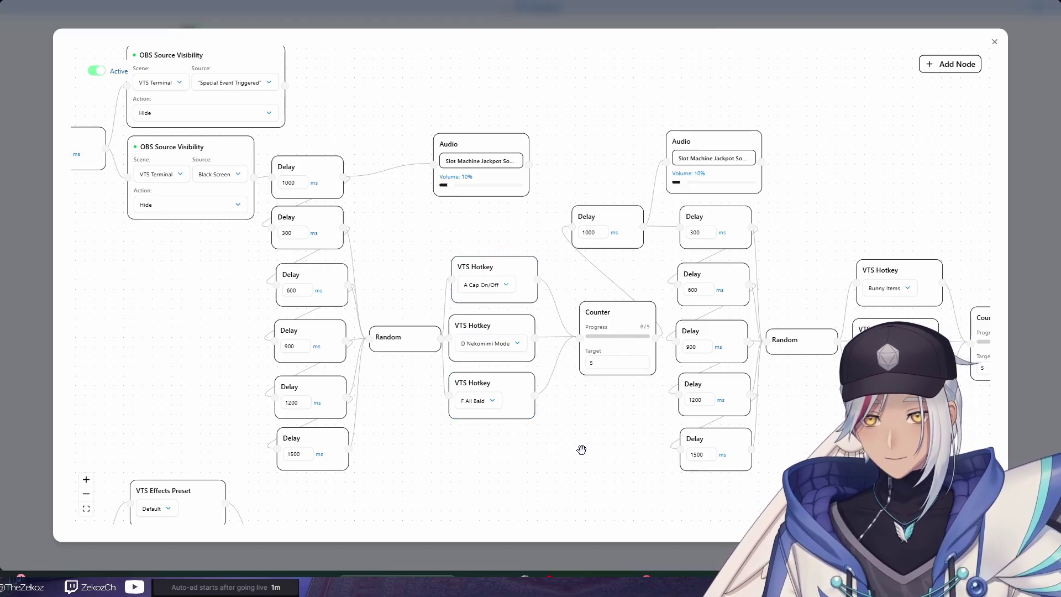
drag(581, 449, 384, 447)
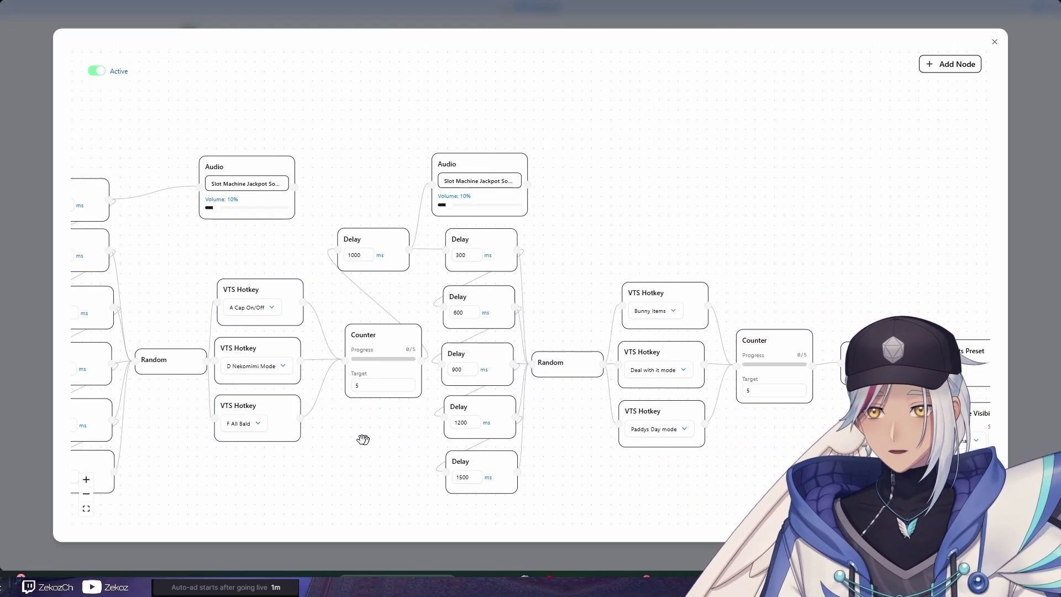
Follow the rest of the main chain from the last random hotkey group through the OBS visibility nodes to the Movie Mode, audio and file nodes.
scroll(361, 438, right, 1)
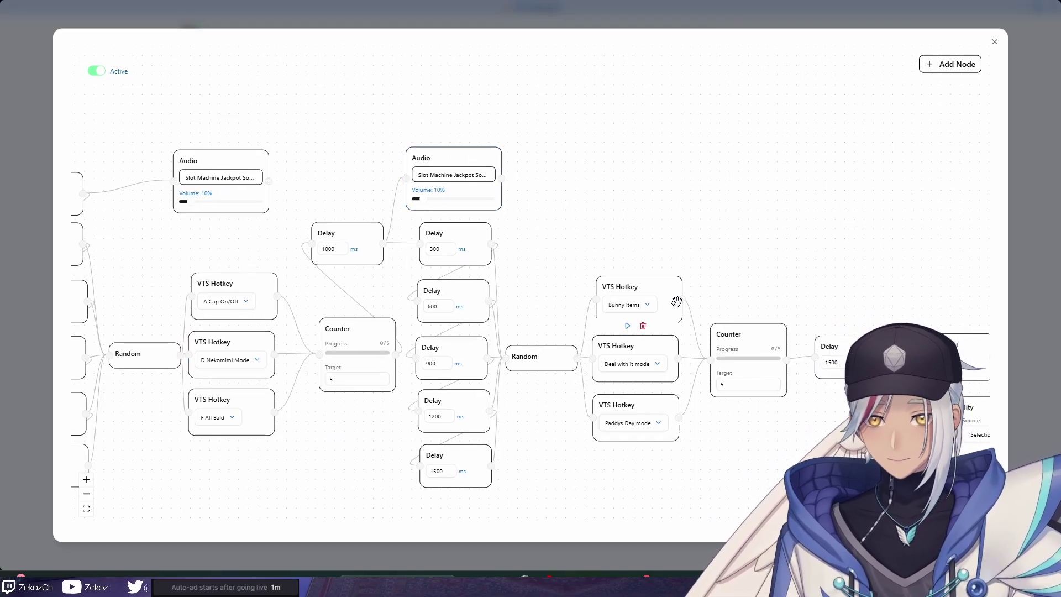
drag(608, 211, 558, 182)
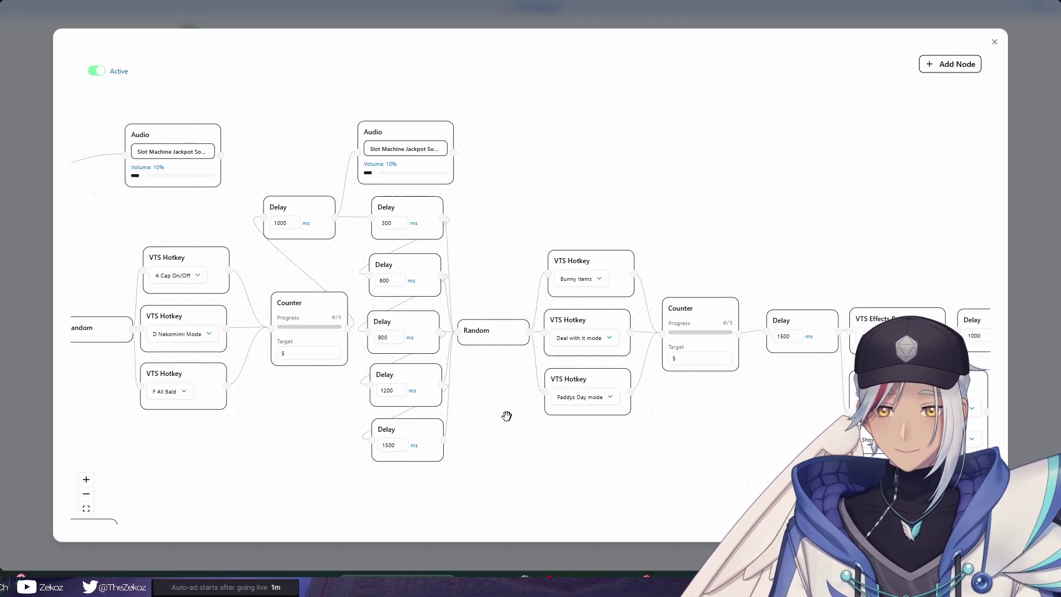
drag(505, 248, 429, 240)
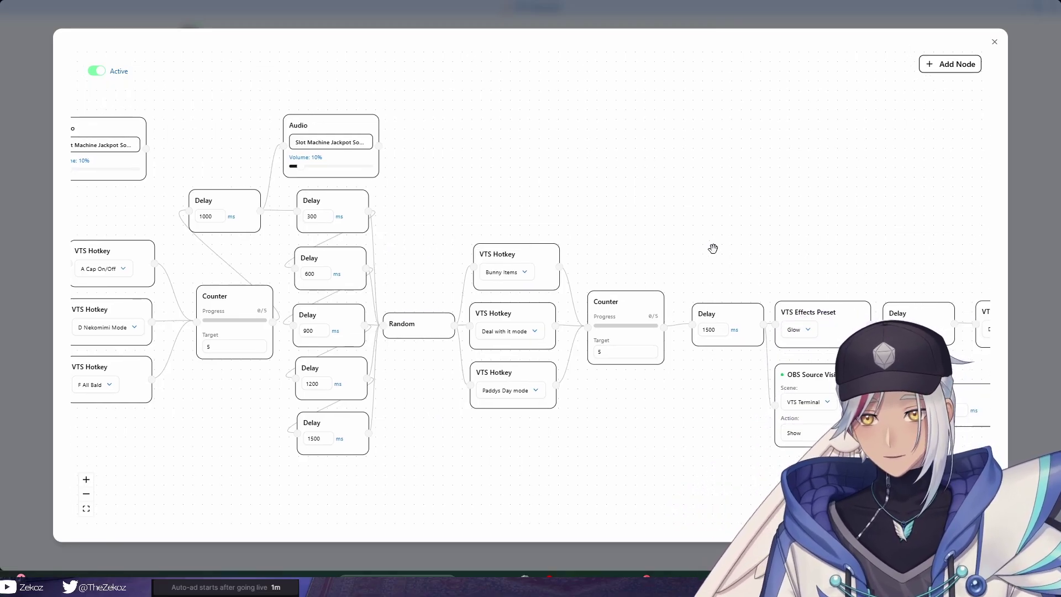
scroll(735, 250, down, 1)
drag(828, 252, 459, 243)
drag(533, 250, 422, 240)
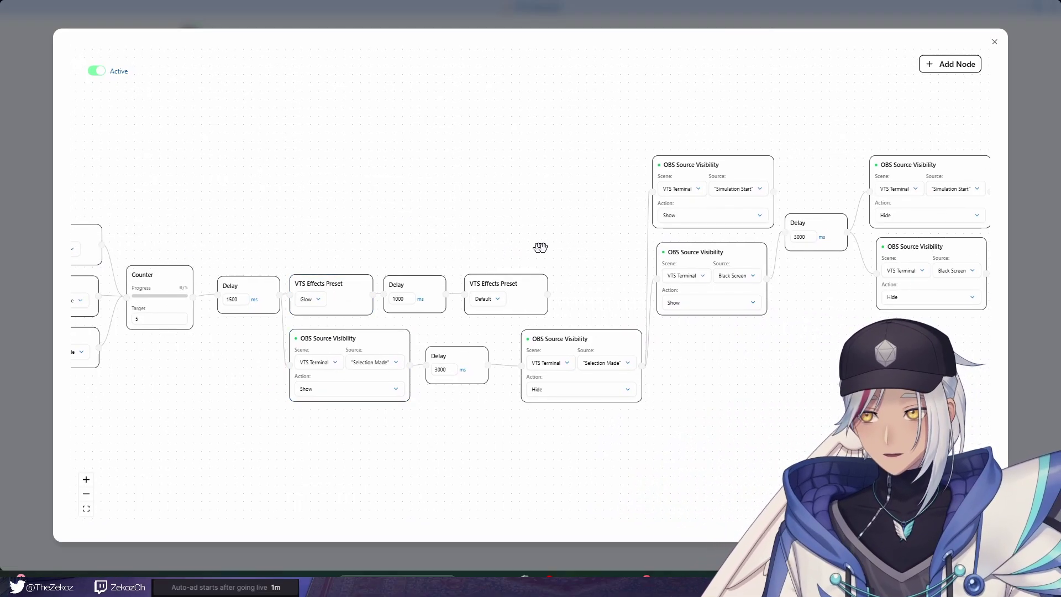
drag(545, 244, 352, 263)
drag(595, 320, 395, 351)
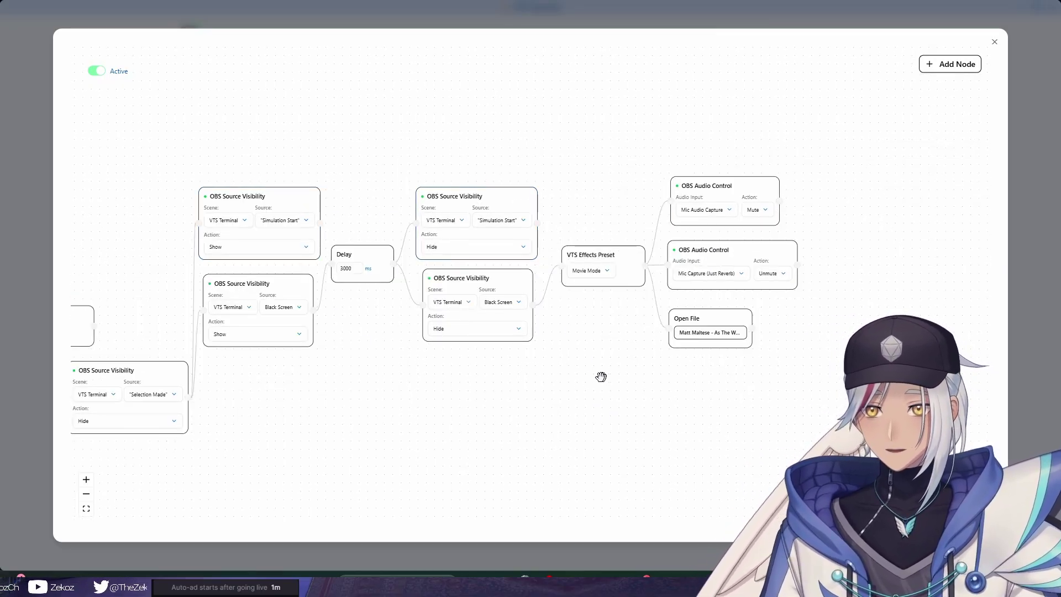
drag(599, 377, 569, 378)
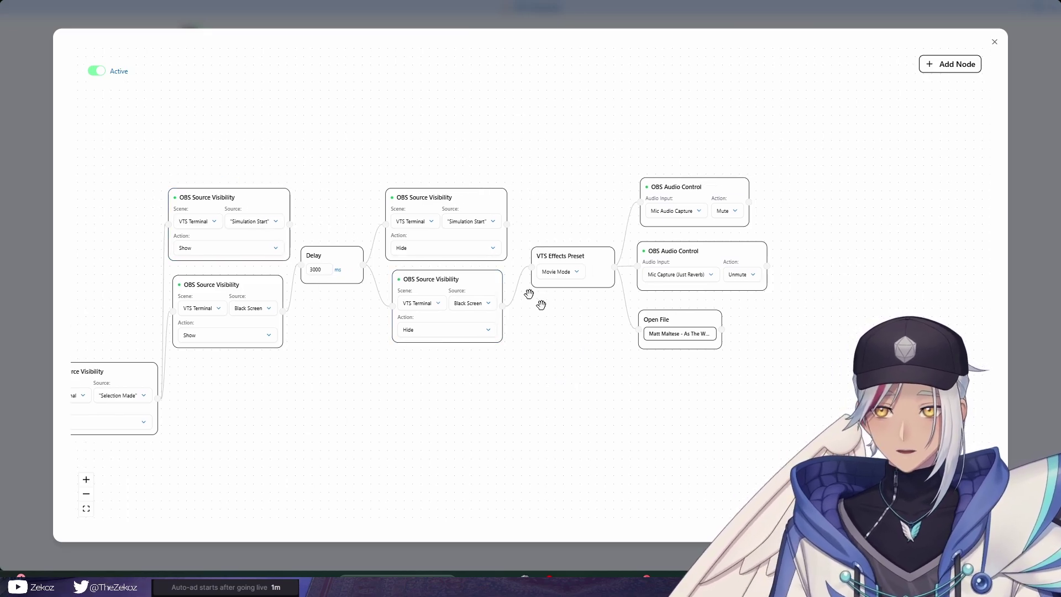
click(497, 234)
drag(601, 364, 486, 364)
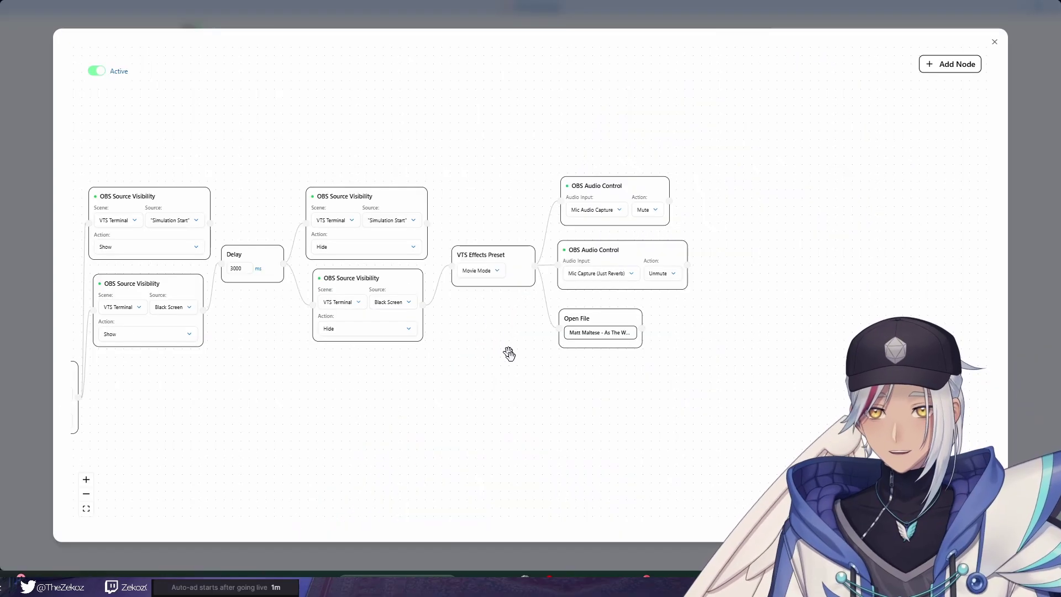
Examine the VoiceVolume parameter trigger and the OBS Source Visibility node it uses to show Nuke Explosion.
scroll(471, 405, down, 4)
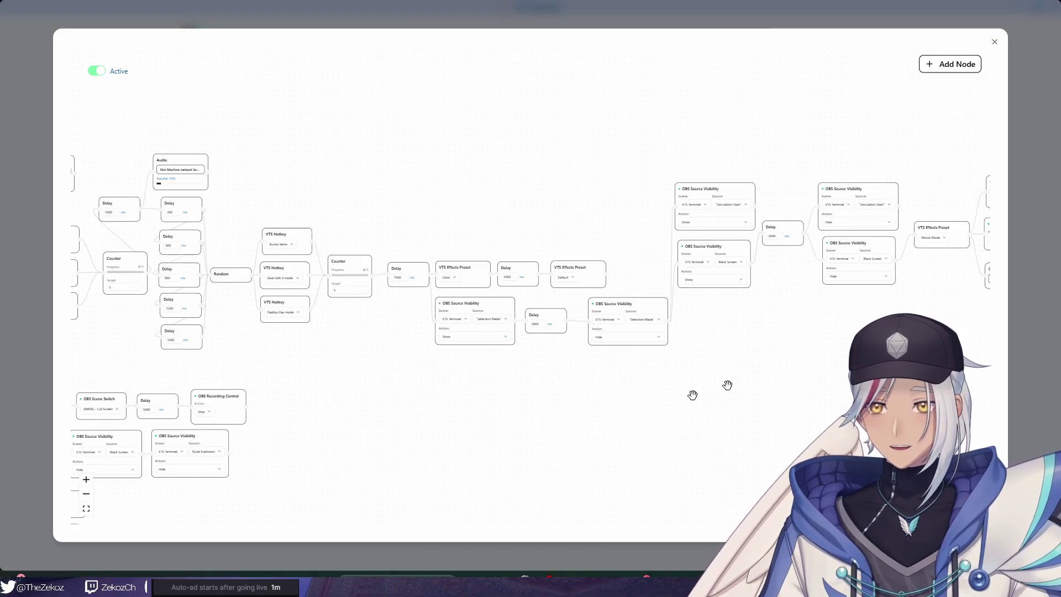
drag(400, 434, 786, 392)
drag(384, 327, 770, 326)
drag(458, 263, 772, 273)
scroll(447, 327, up, 3)
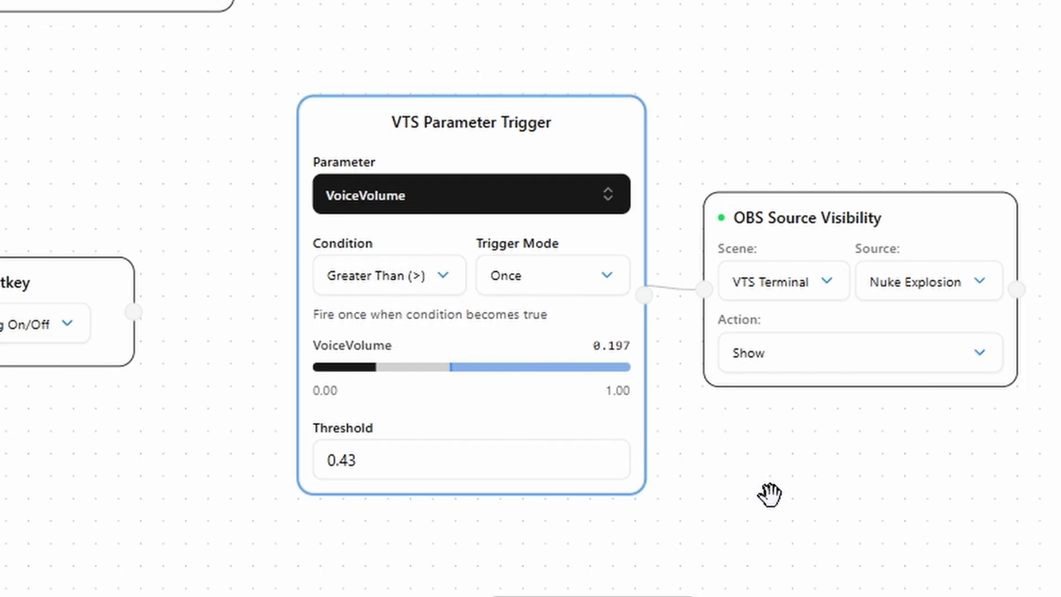
click(710, 374)
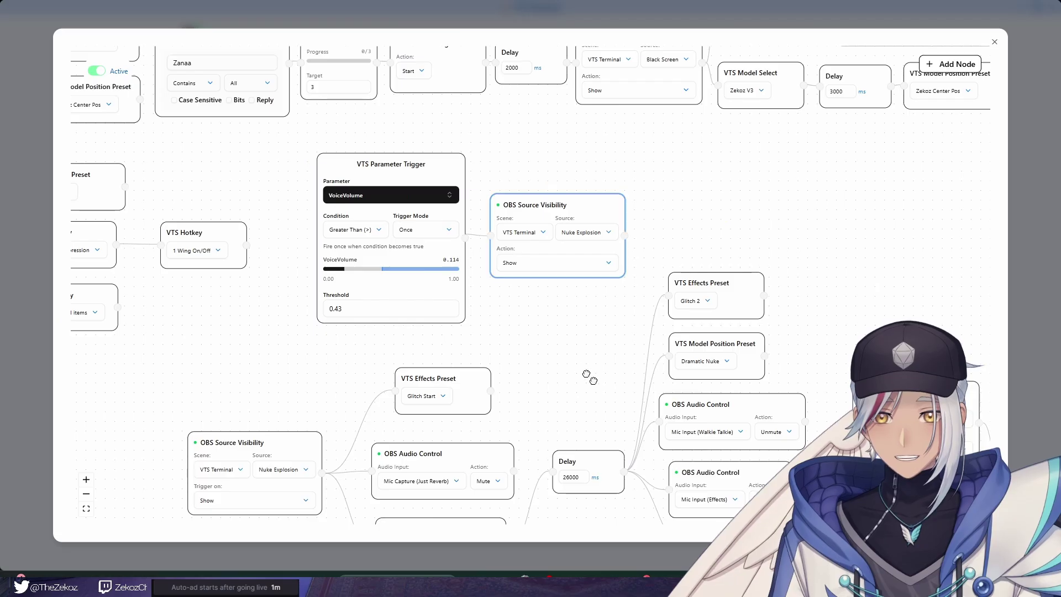
drag(600, 389, 479, 283)
scroll(427, 288, down, 3)
scroll(403, 256, up, 2)
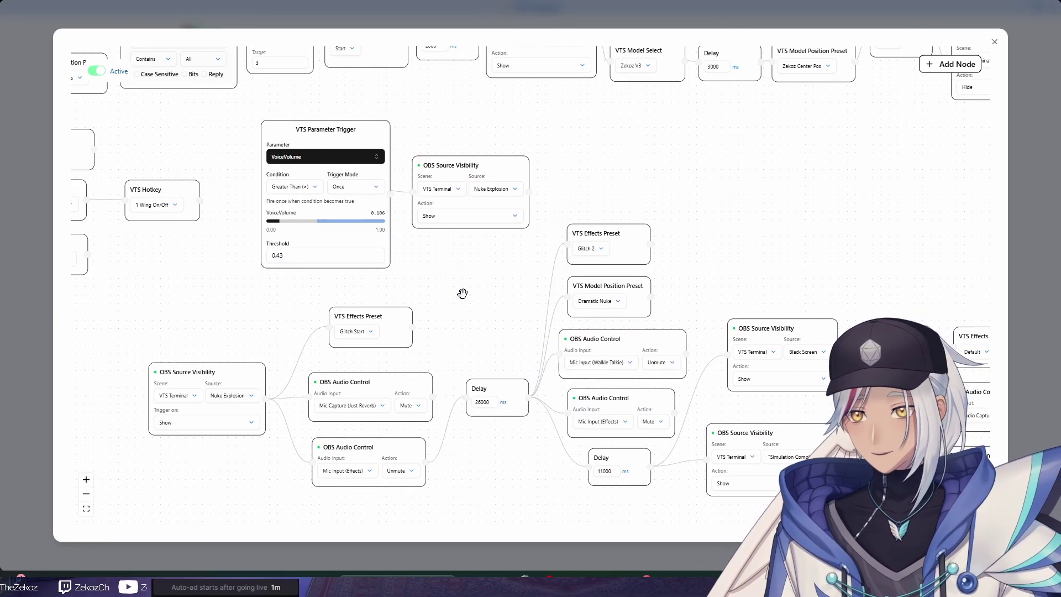
Disconnect the VoiceVolume parameter trigger from the OBS Source Visibility node that shows Nuke Explosion.
click(398, 192)
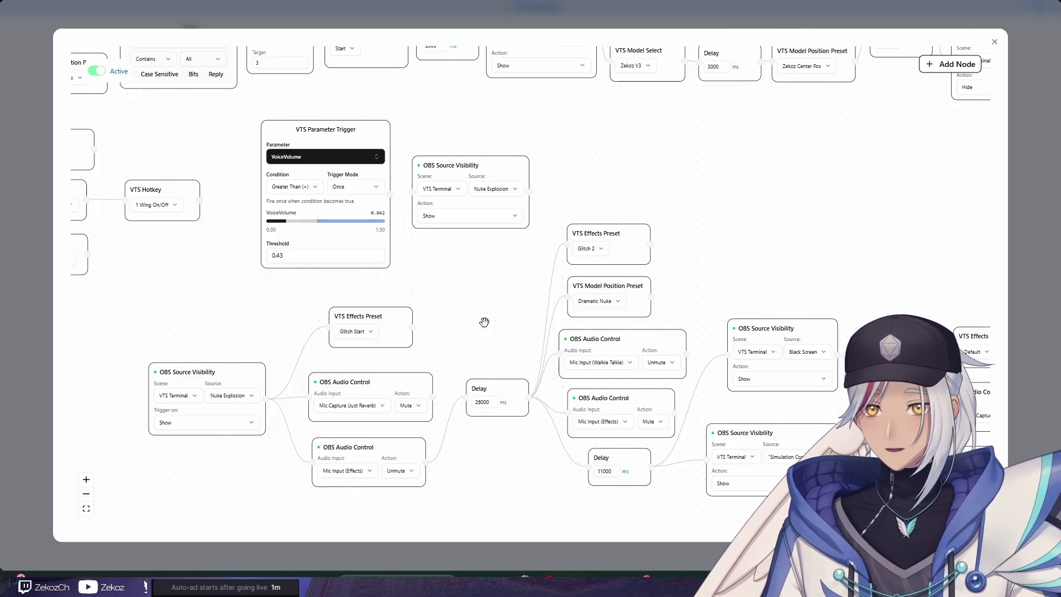
drag(484, 321, 457, 294)
click(340, 191)
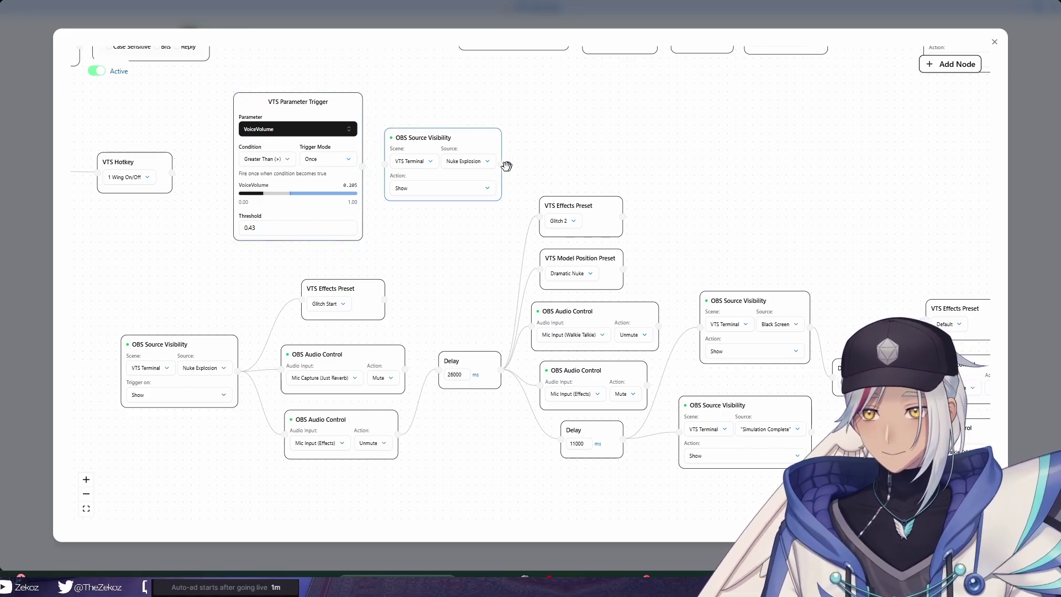
drag(506, 166, 503, 151)
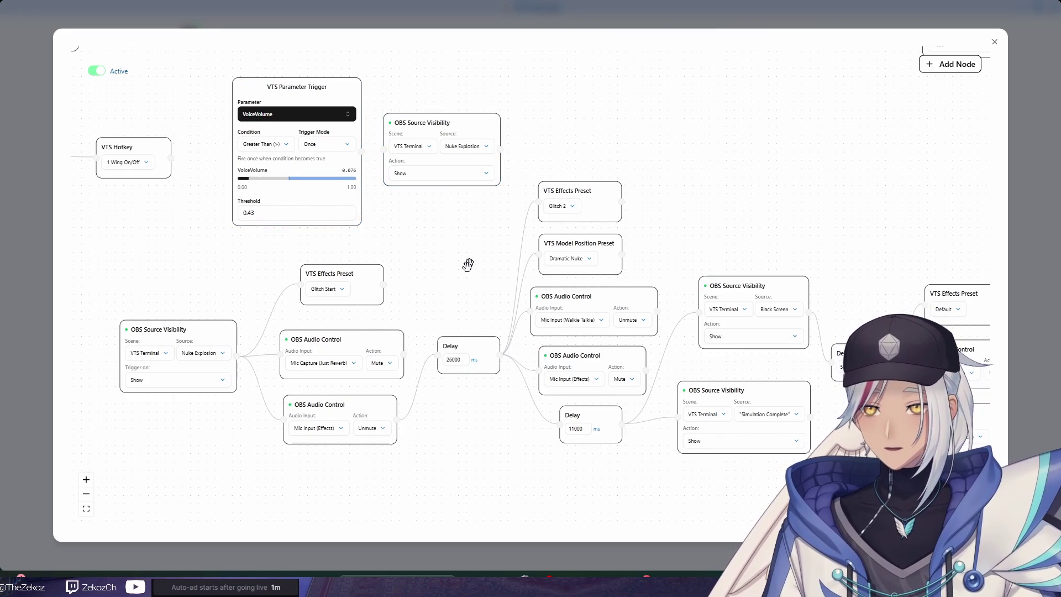
Follow the Nuke Explosion chain through its audio, effects and delay nodes to the scene switch, recording stop and reset nodes.
drag(467, 267, 332, 237)
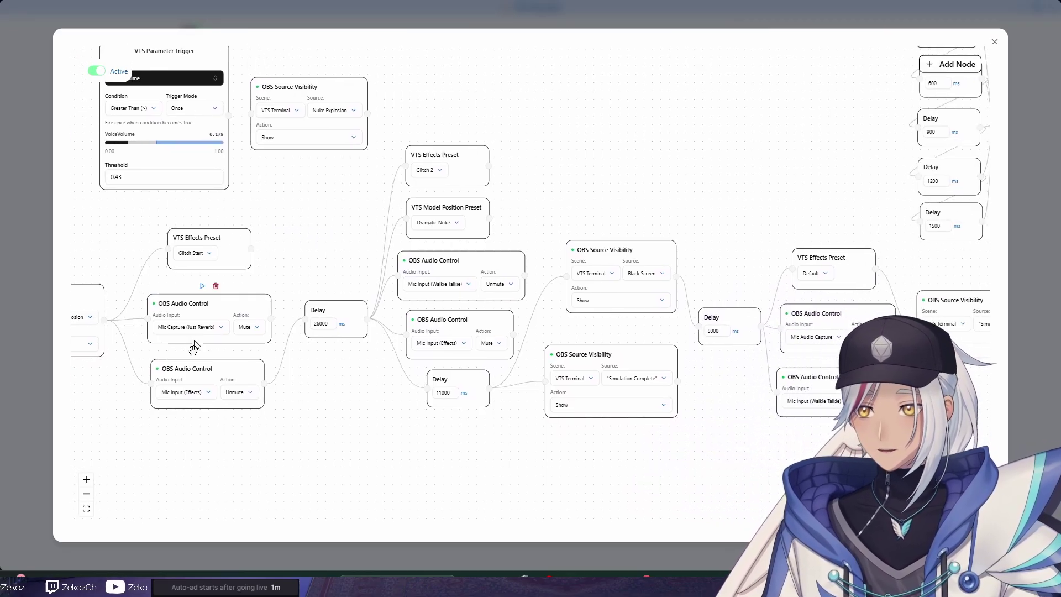
drag(276, 444, 148, 446)
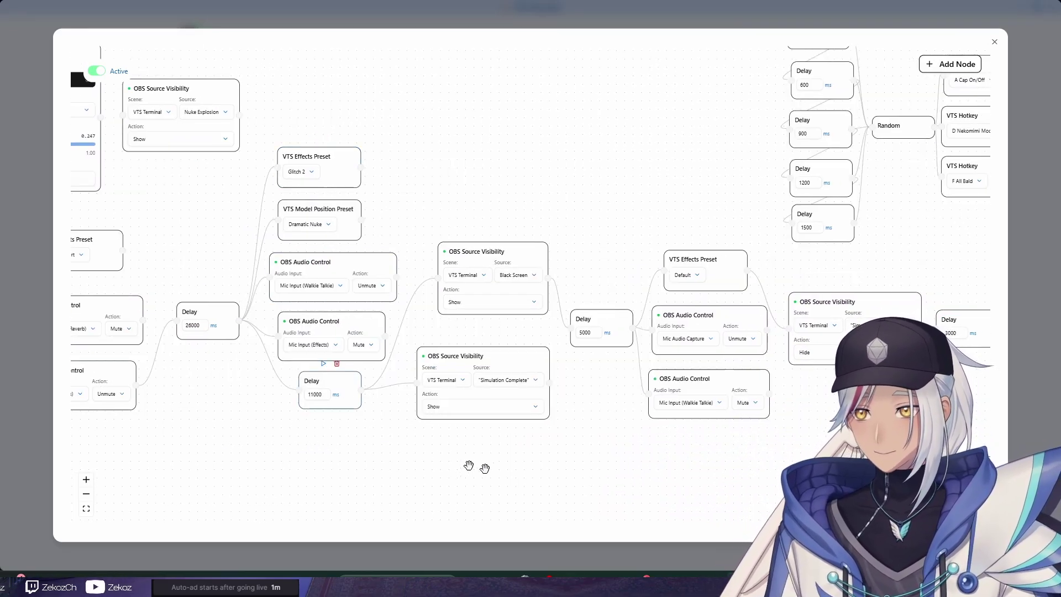
scroll(411, 463, right, 9)
scroll(585, 469, right, 20)
scroll(719, 304, down, 6)
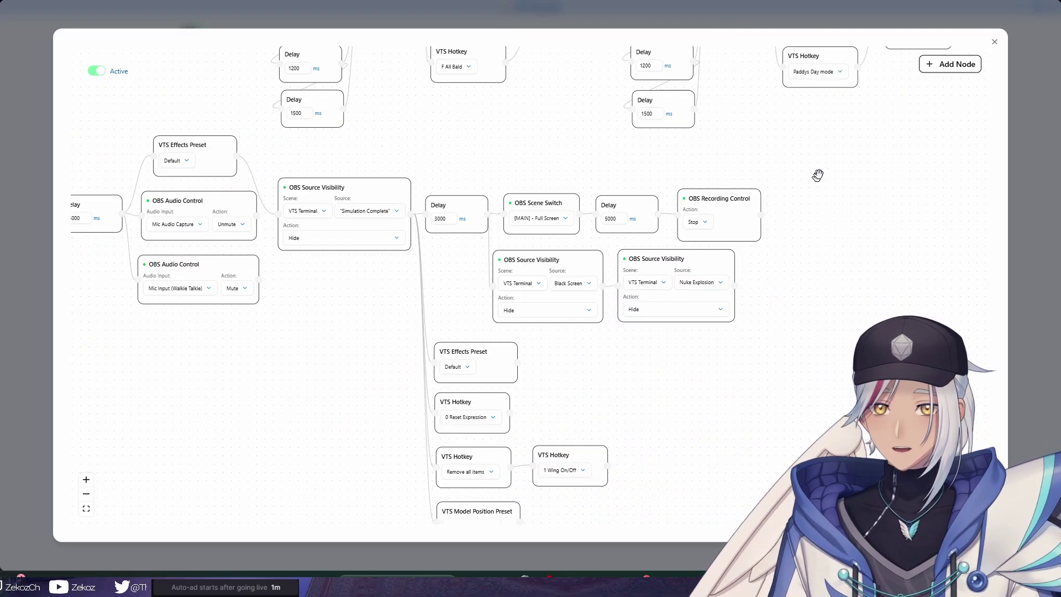
scroll(521, 446, down, 5)
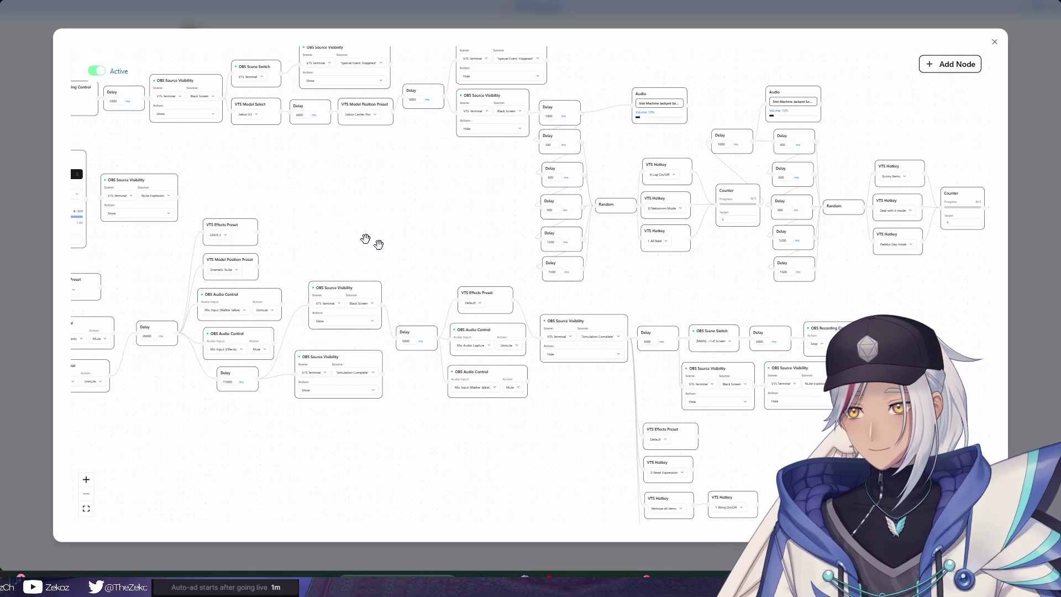
Reconnect the VoiceVolume parameter trigger to the OBS Source Visibility node that shows Nuke Explosion.
drag(365, 217, 619, 293)
drag(557, 271, 598, 284)
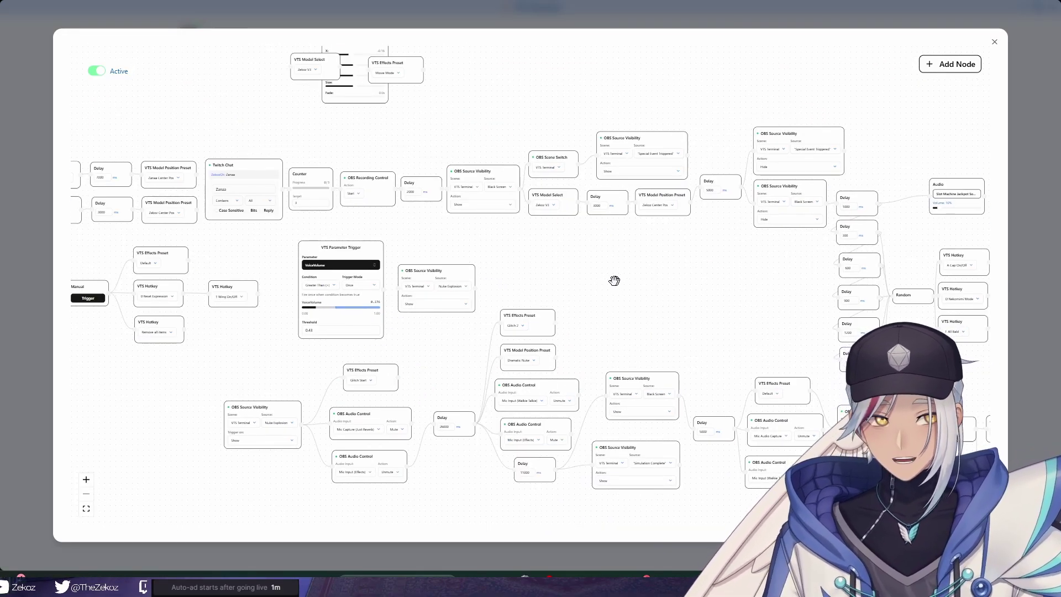
scroll(462, 334, up, 4)
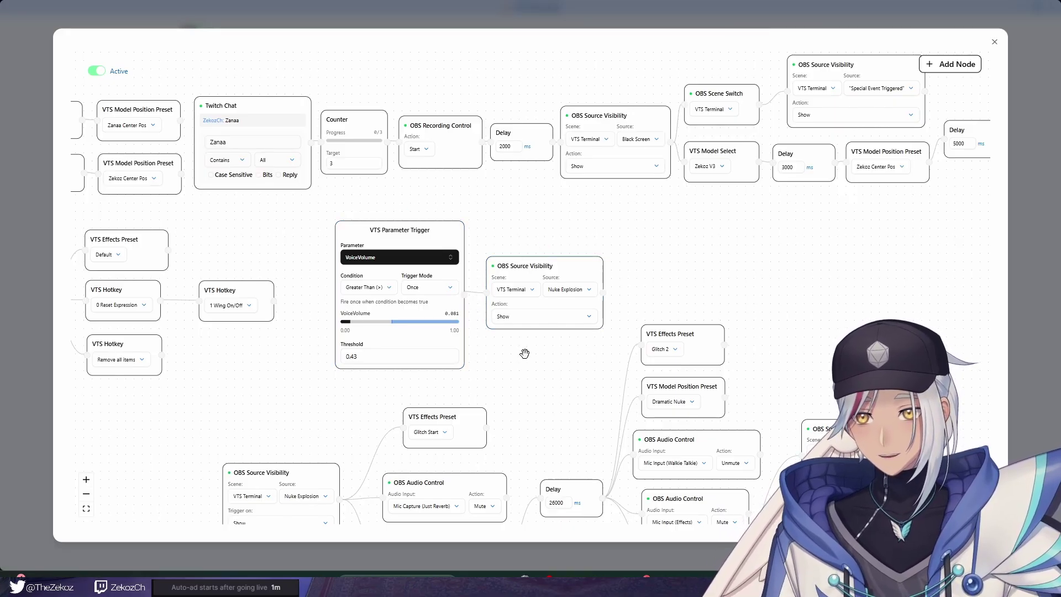
Send the message "Zanaa" twice in the stream chat to advance the Twitch Chat trigger's counter and start the main chain.
scroll(524, 354, down, 3)
drag(339, 277, 472, 304)
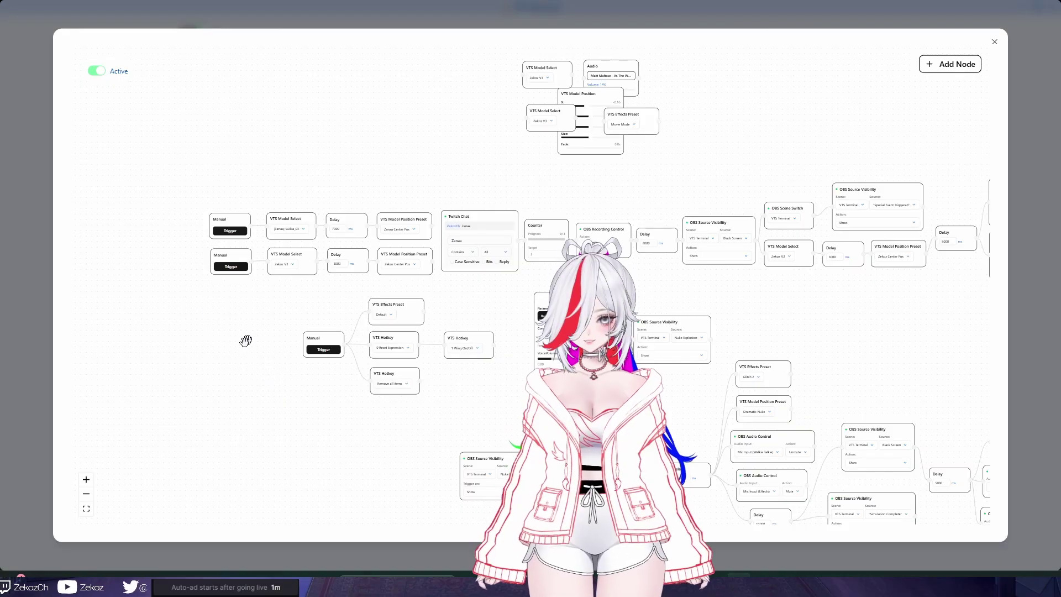
scroll(315, 396, right, 3)
scroll(287, 431, right, 2)
scroll(287, 432, up, 2)
scroll(360, 293, up, 3)
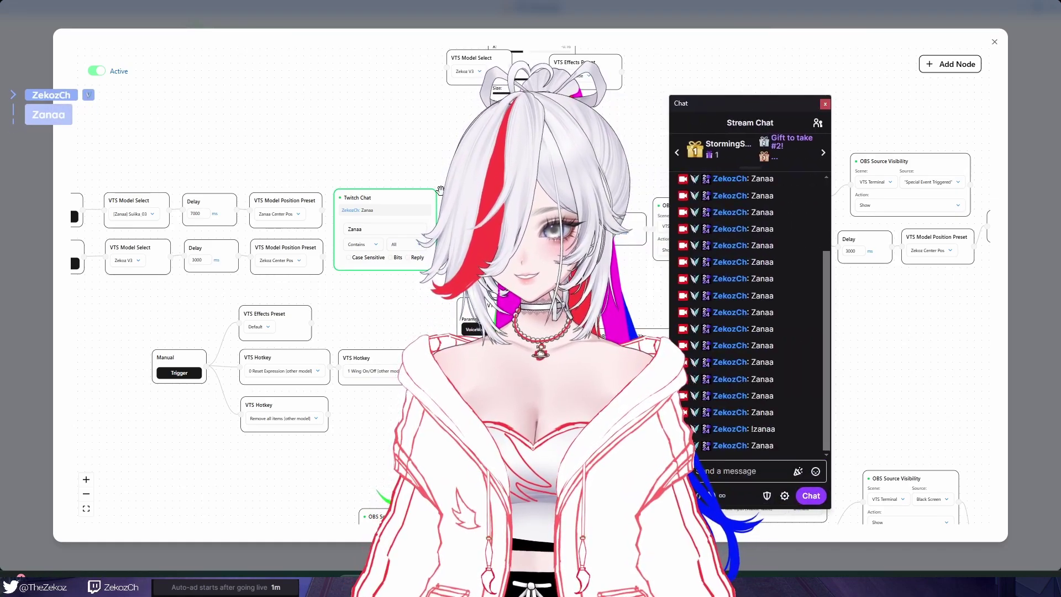
click(762, 474)
text(Zanaa)
key(Return)
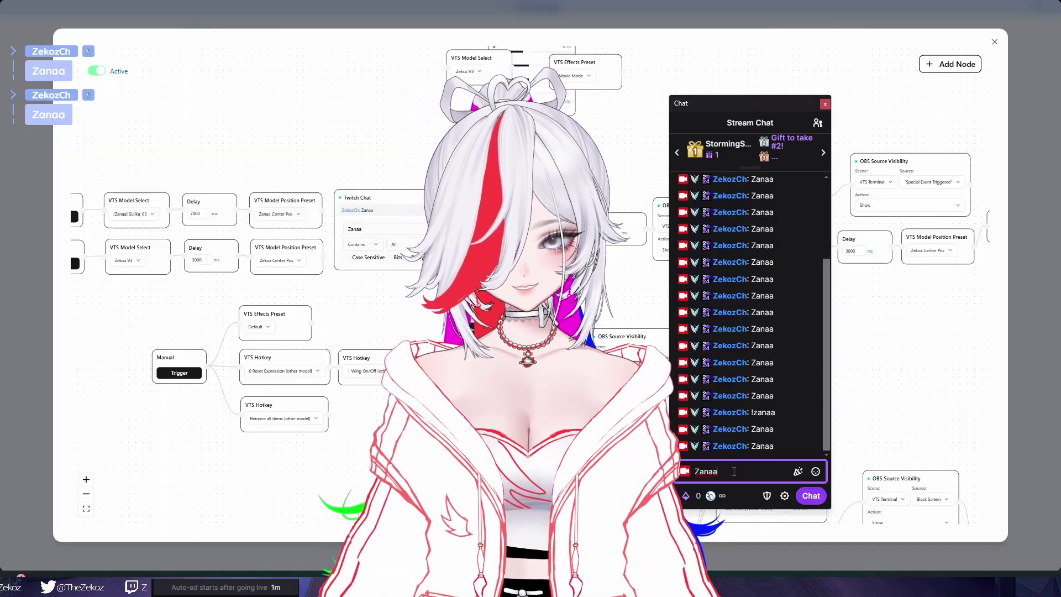
key(Return)
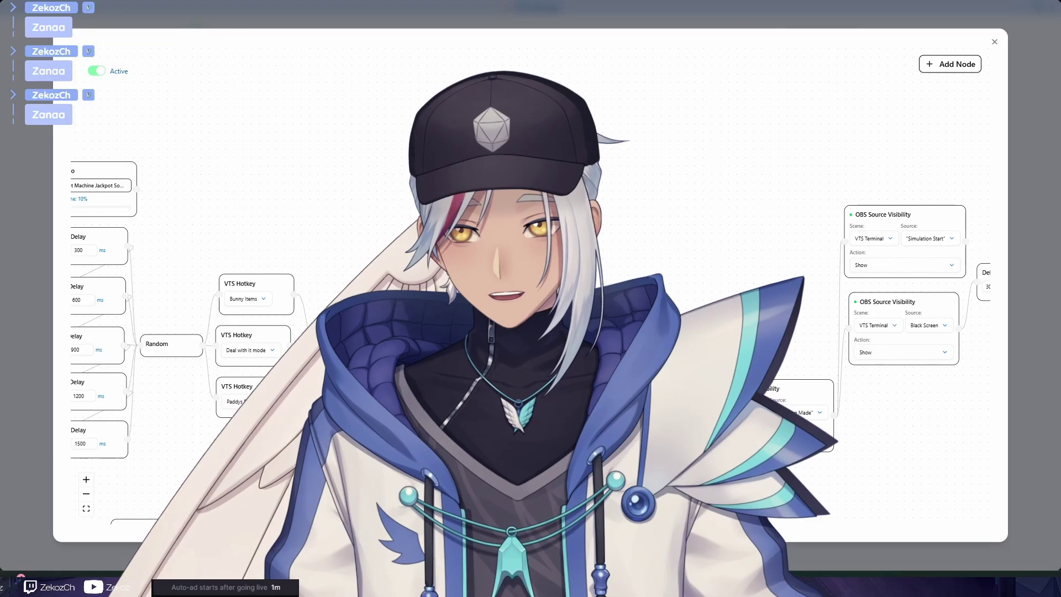
Look back over the MOCTE graph from the chat trigger through the random hotkey groups to the closing OBS and reset nodes.
scroll(674, 214, down, 5)
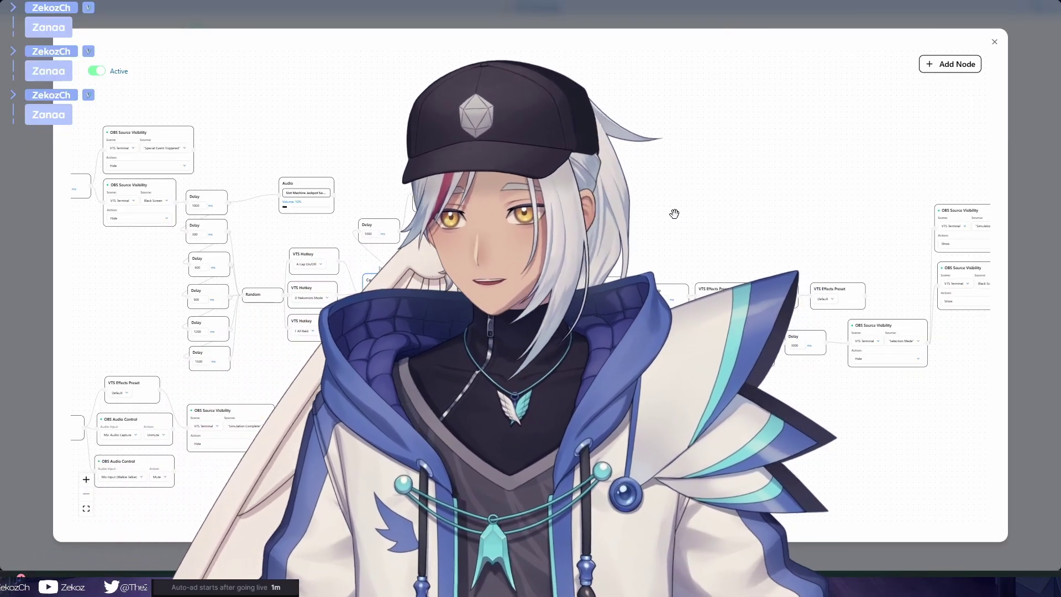
drag(375, 123, 876, 206)
drag(497, 359, 657, 376)
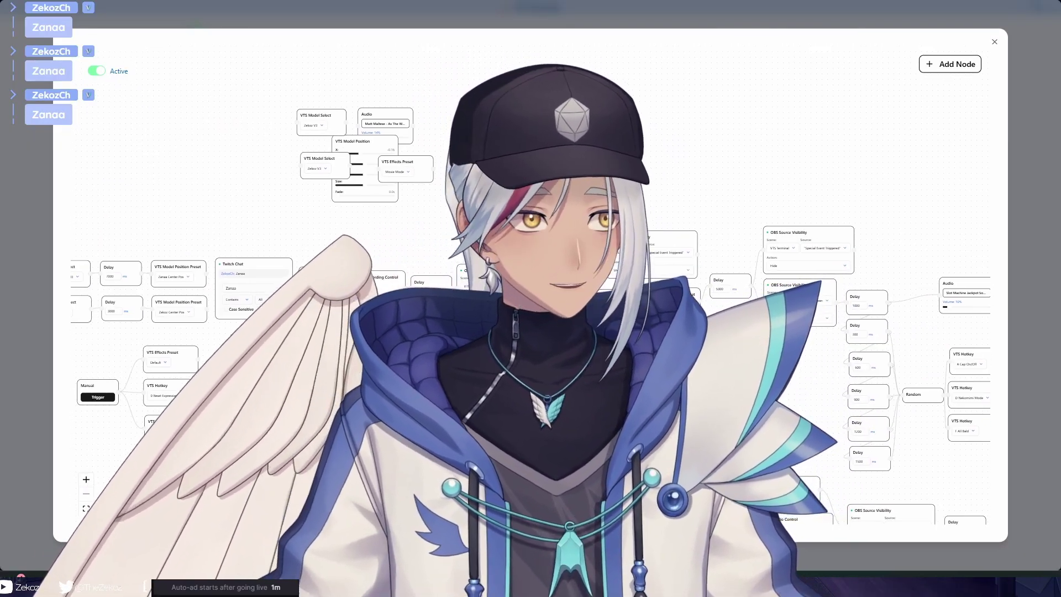
drag(501, 218, 649, 186)
scroll(820, 370, up, 3)
drag(819, 370, 820, 334)
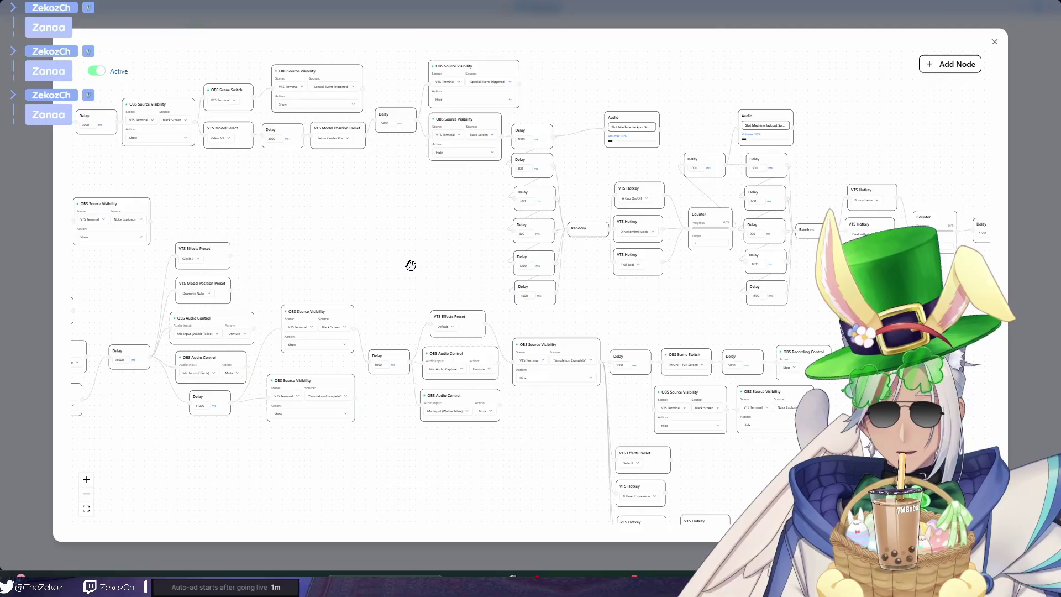
drag(561, 301, 335, 275)
drag(739, 434, 708, 372)
drag(825, 341, 555, 387)
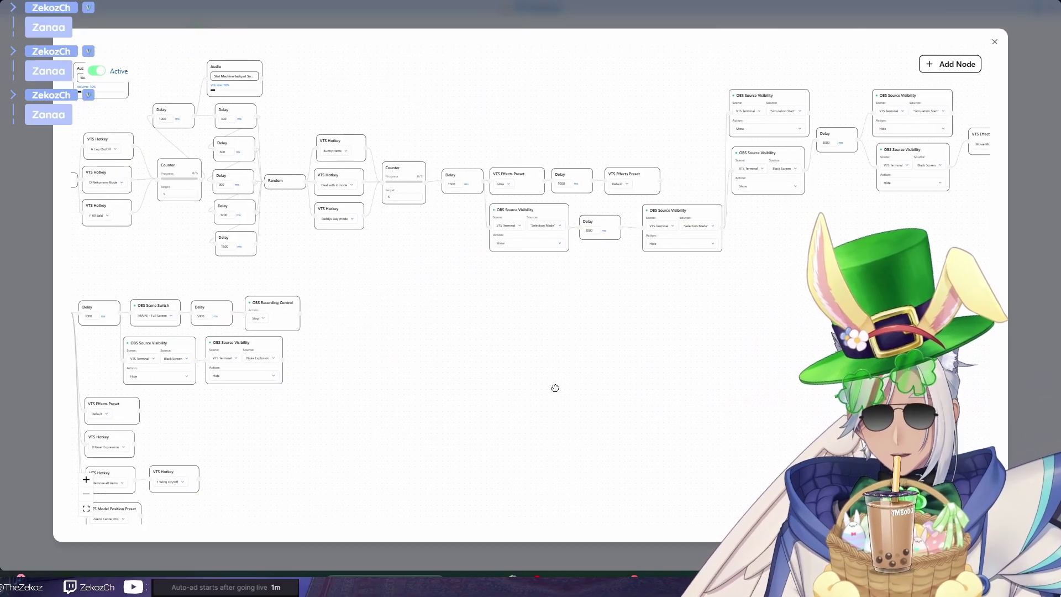
drag(641, 371, 571, 429)
drag(413, 455, 792, 444)
Browse the trigger and action nodes available for the graph, and close the node list without adding one.
click(950, 64)
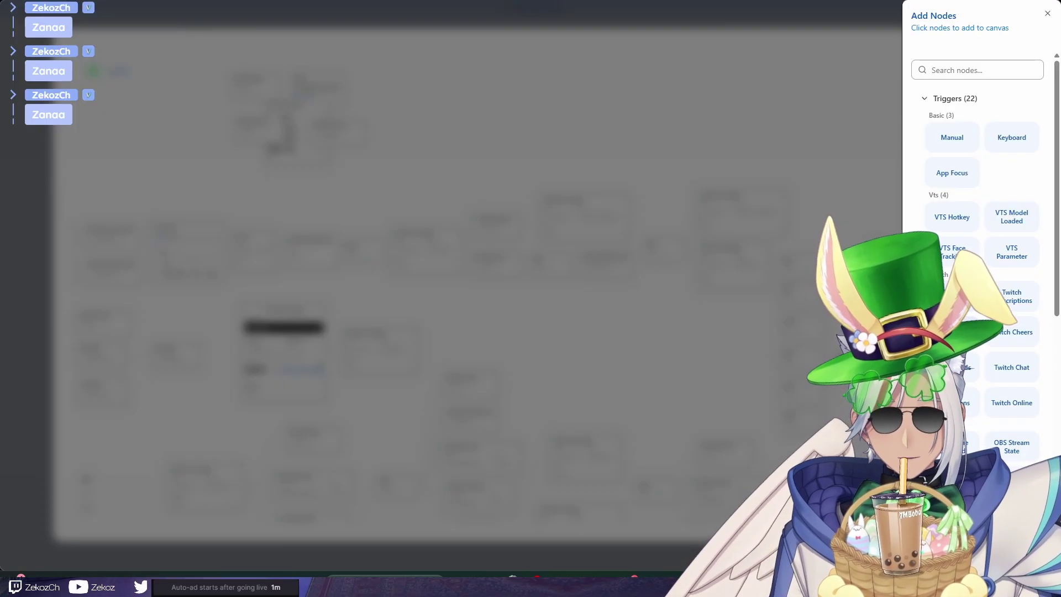
scroll(982, 221, down, 15)
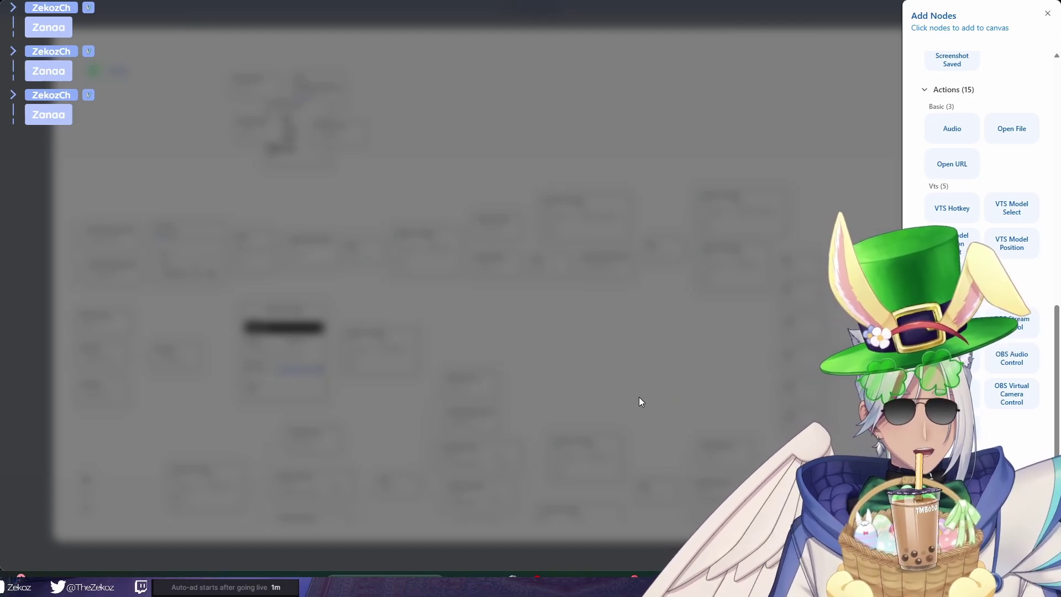
click(635, 388)
drag(585, 387, 743, 307)
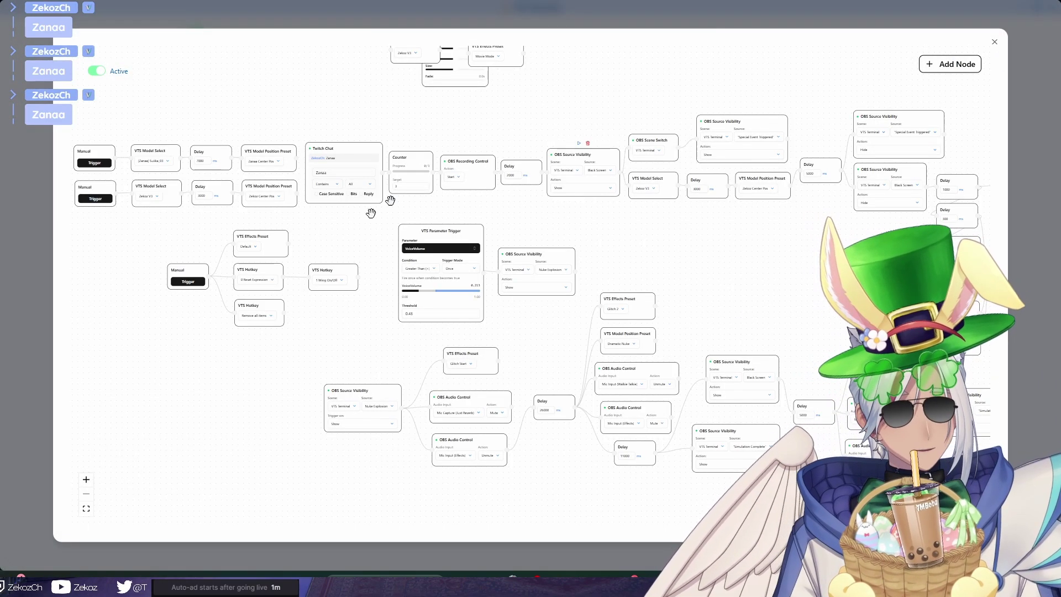
drag(728, 303, 695, 341)
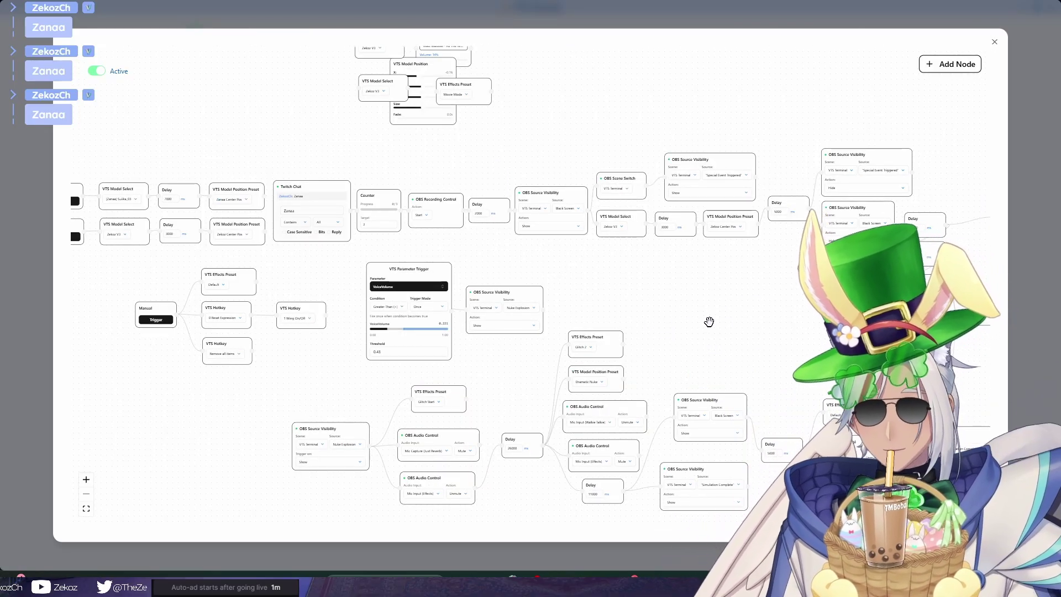
drag(645, 303, 678, 265)
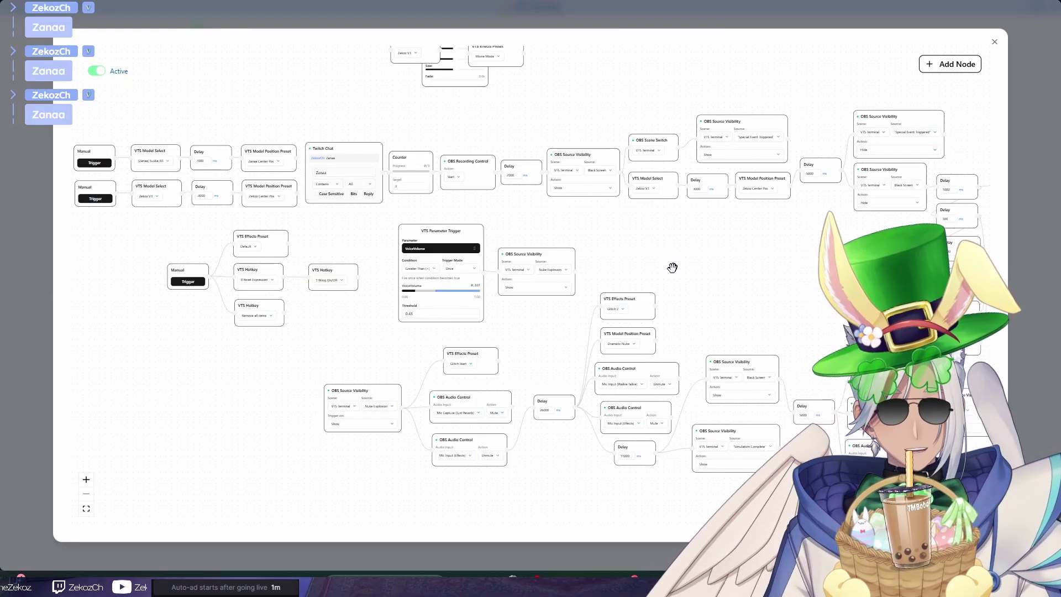
drag(806, 324, 604, 325)
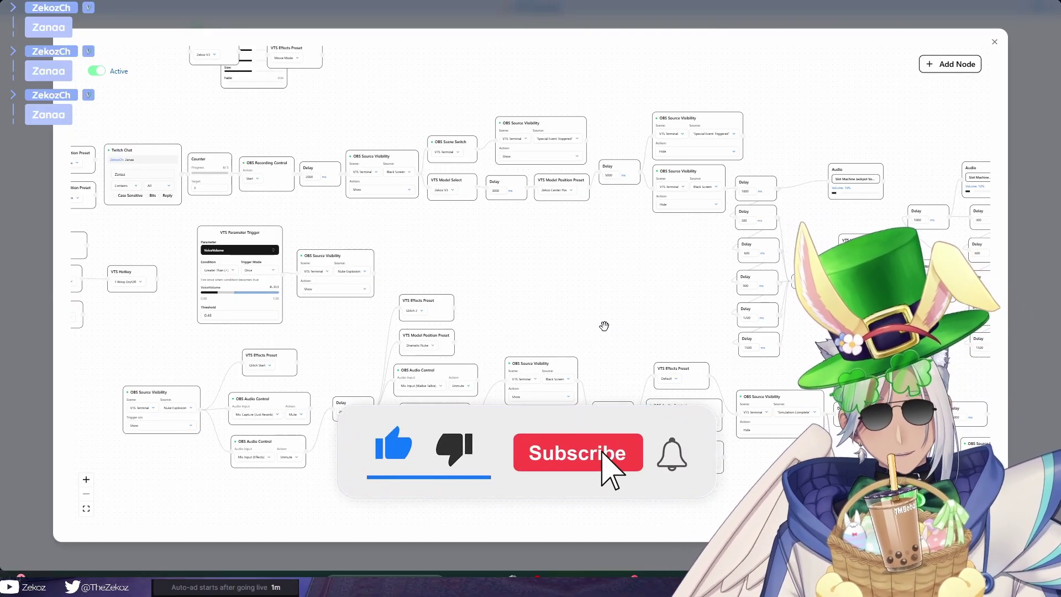